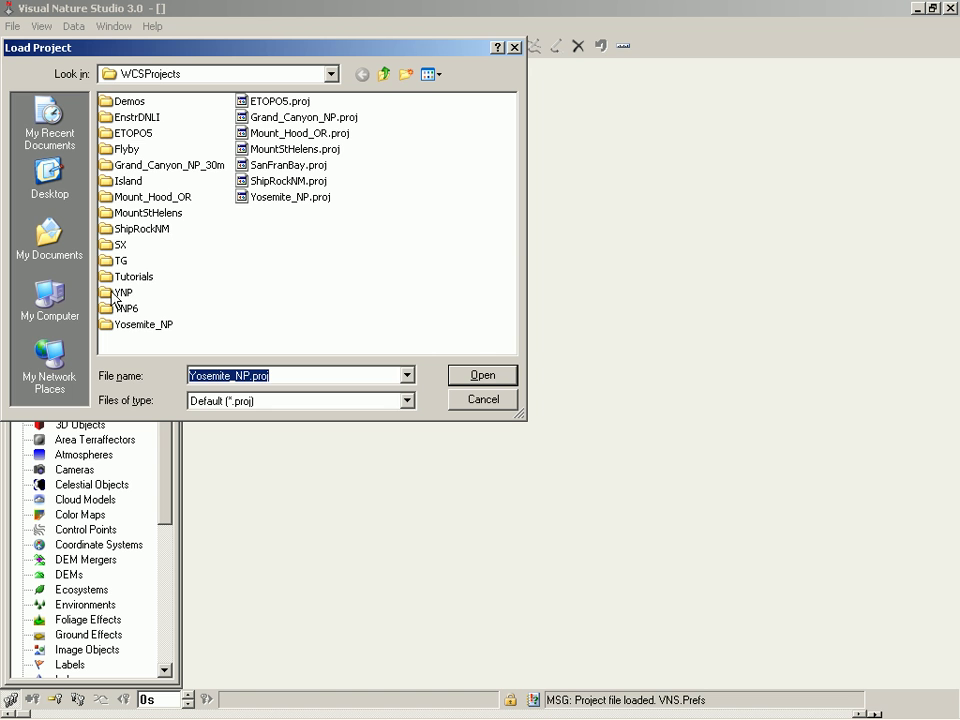
# Load YNP5-Final.proj from the YNP folder and show all component categories in an enlarged list
pyautogui.doubleClick(110, 293)
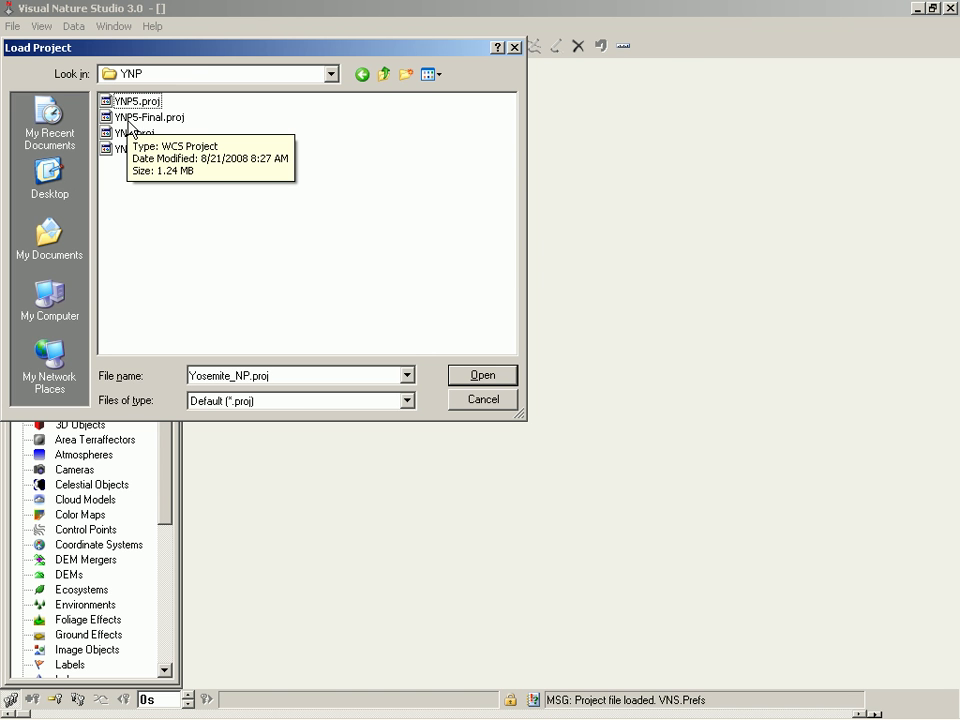
pyautogui.doubleClick(128, 118)
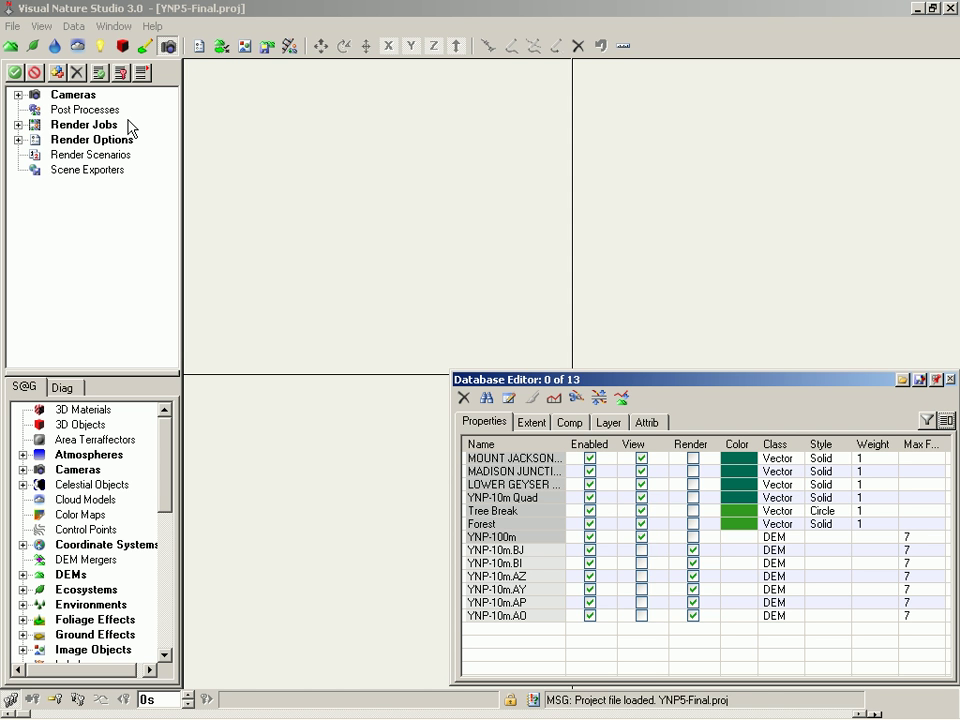
pyautogui.click(168, 47)
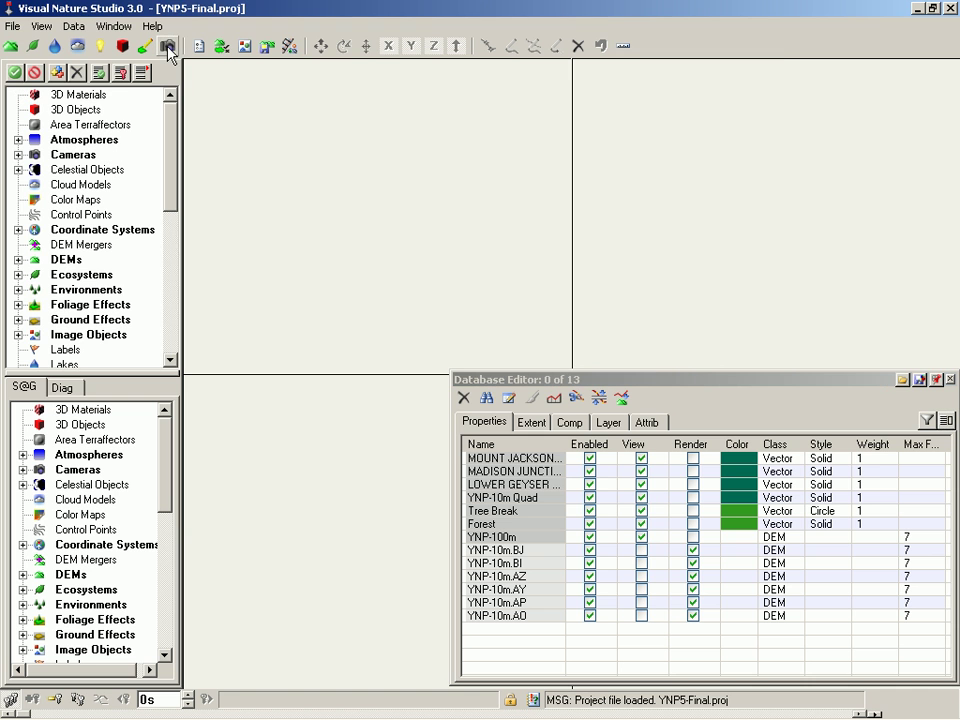
pyautogui.click(83, 374)
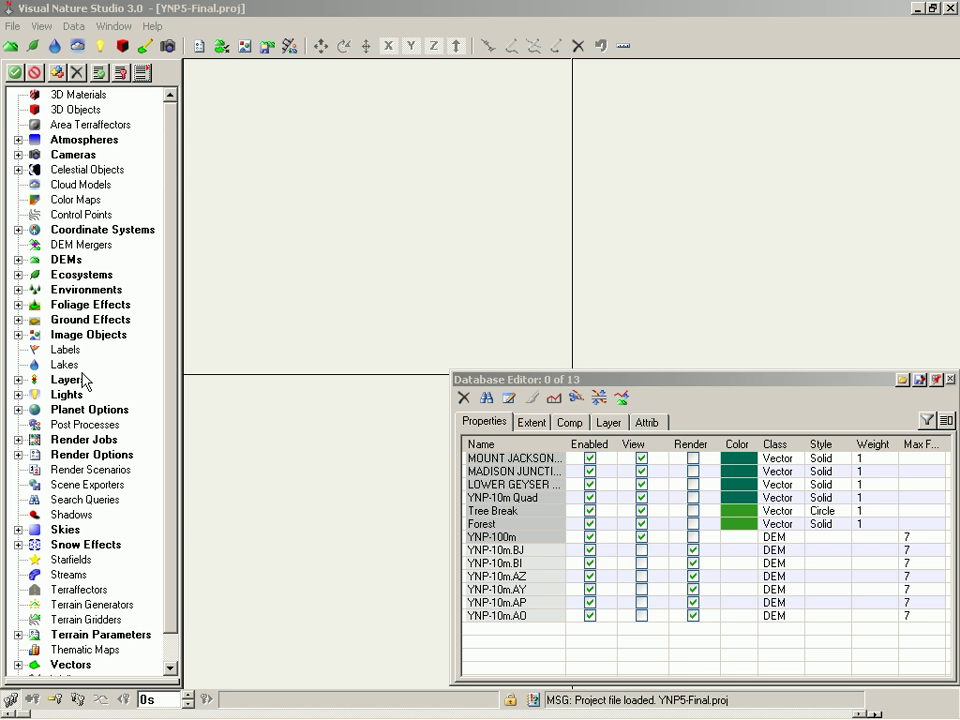
# Remove all Atmospheres and all Cameras from the project
pyautogui.click(70, 141)
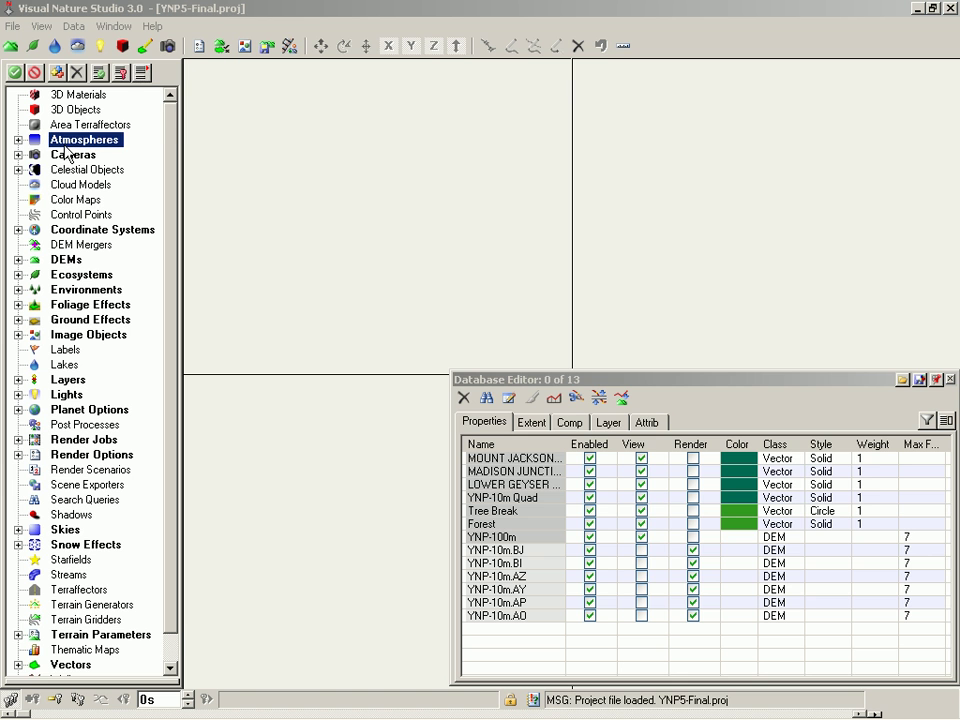
pyautogui.click(78, 73)
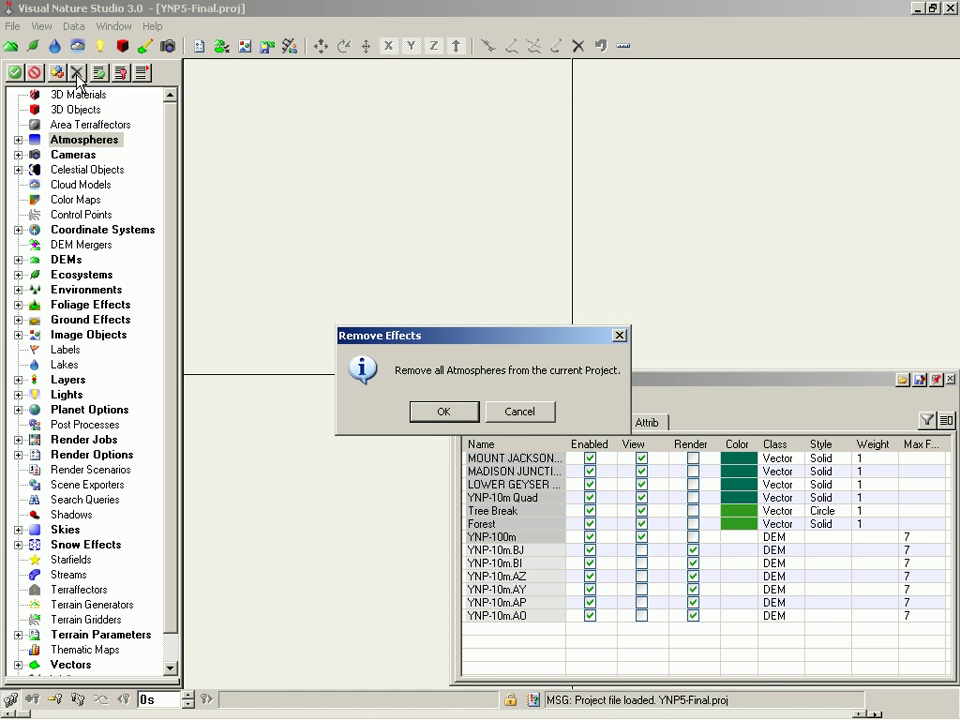
pyautogui.press('Return')
pyautogui.rightClick(66, 157)
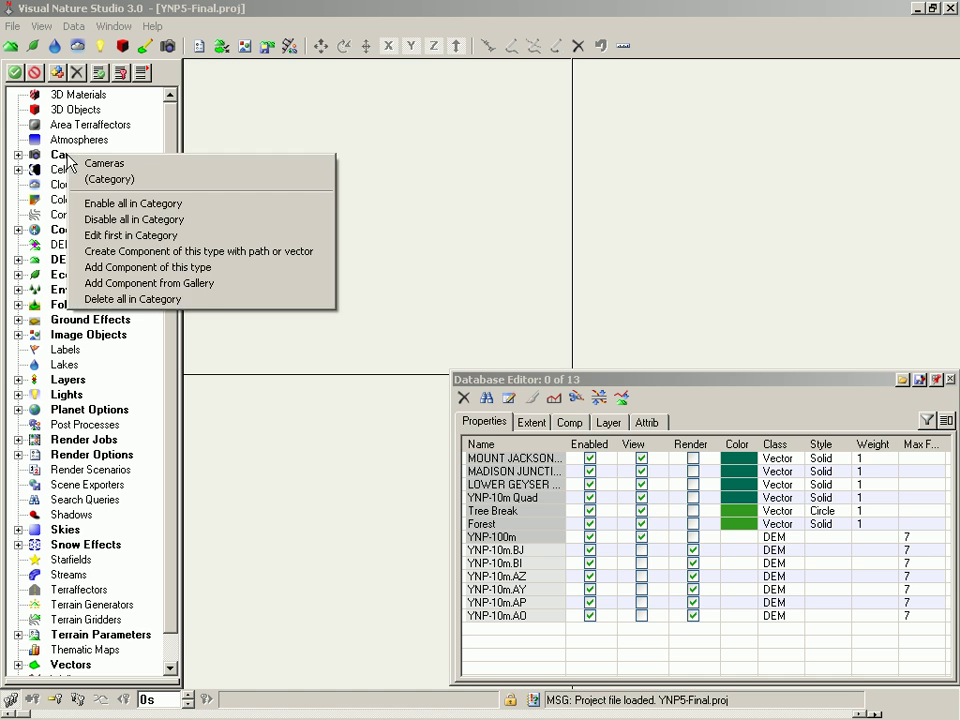
pyautogui.click(140, 299)
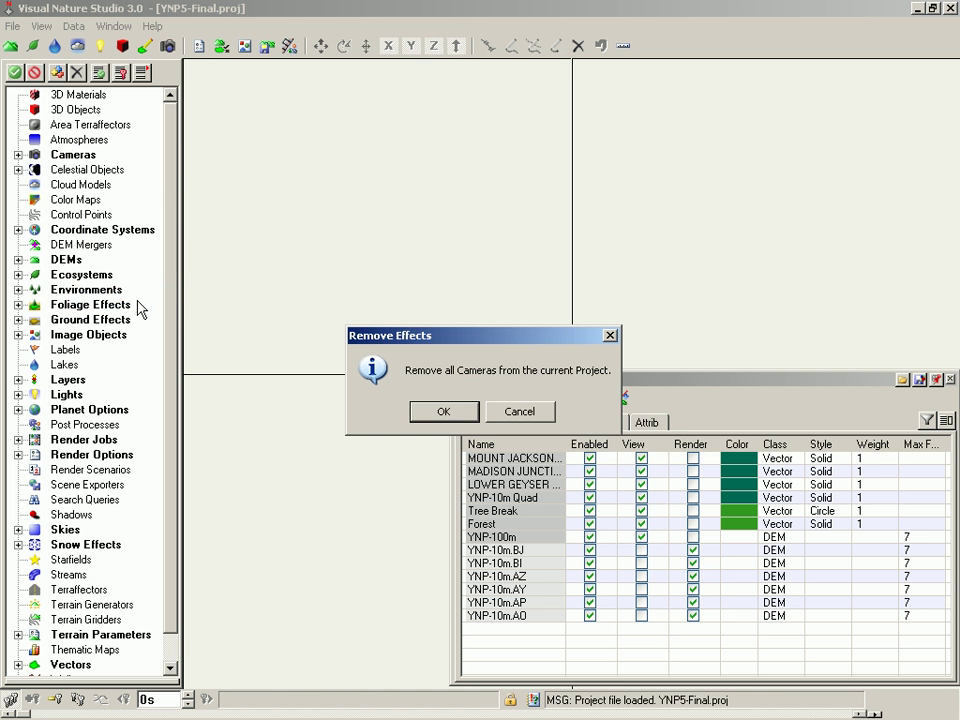
pyautogui.press('Return')
# Remove all Celestial Objects from the project
pyautogui.click(65, 172)
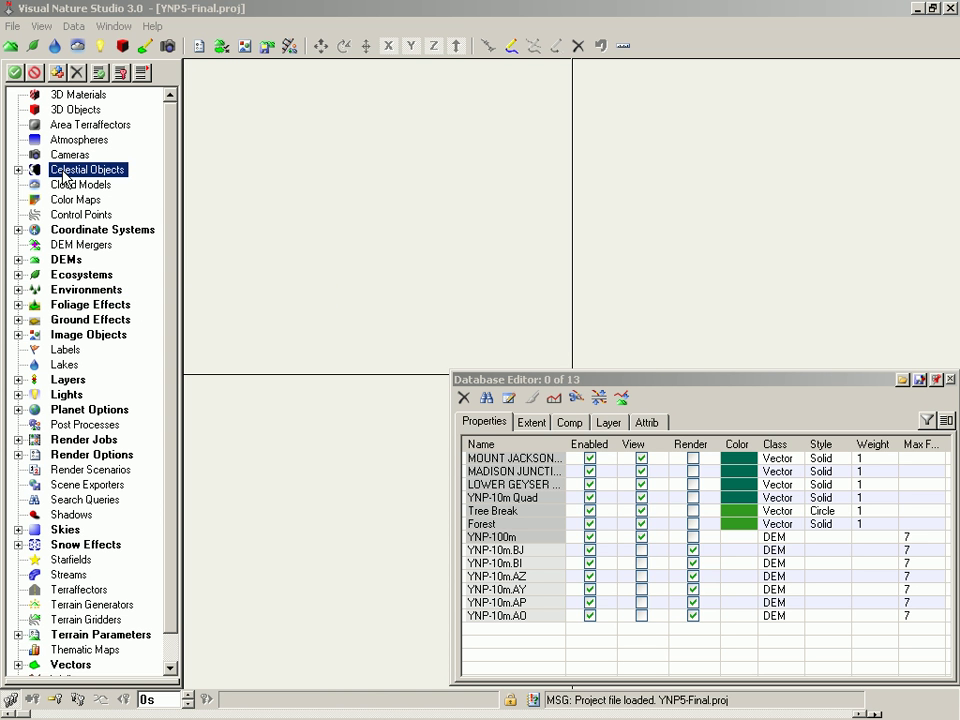
pyautogui.press('Delete')
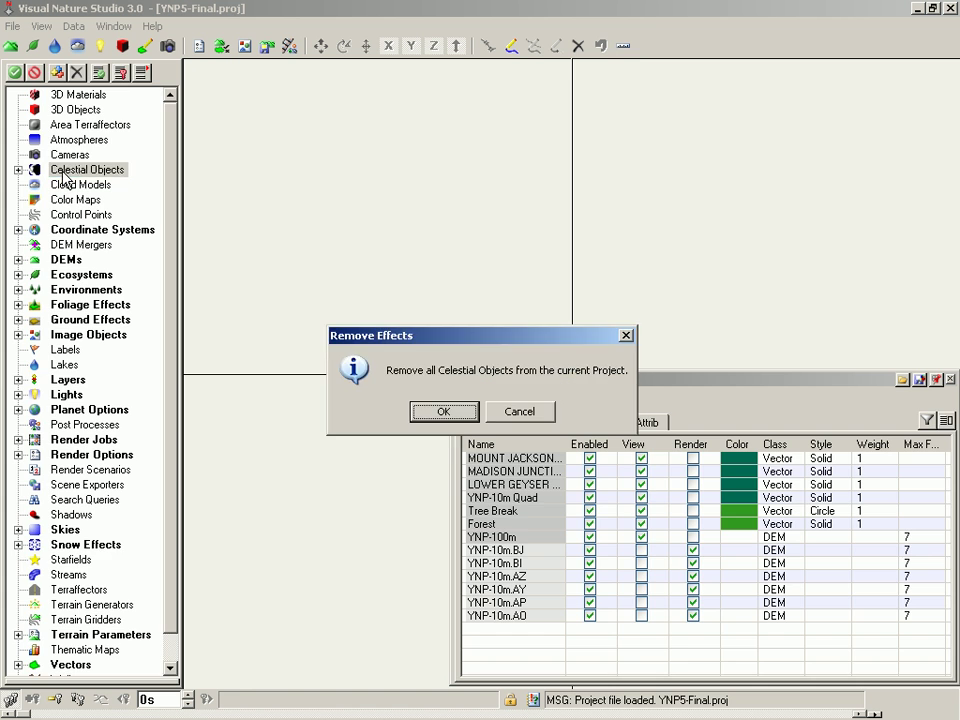
pyautogui.press('Return')
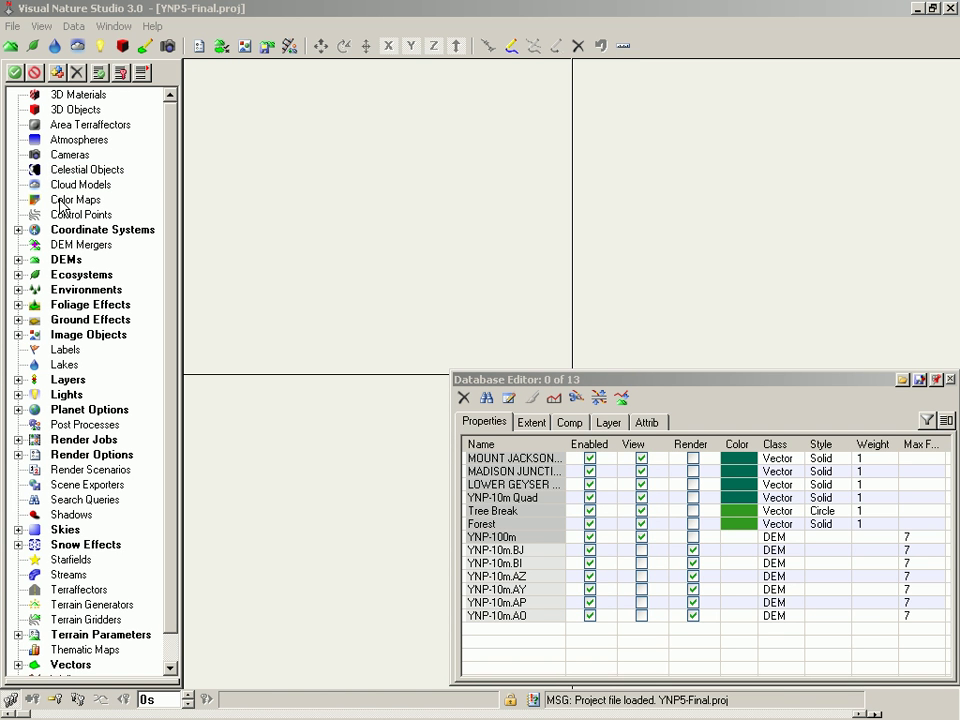
# Delete the Grassland and Grassland Plan ecosystems, agreeing to remove each from the YNP Environment
pyautogui.click(17, 274)
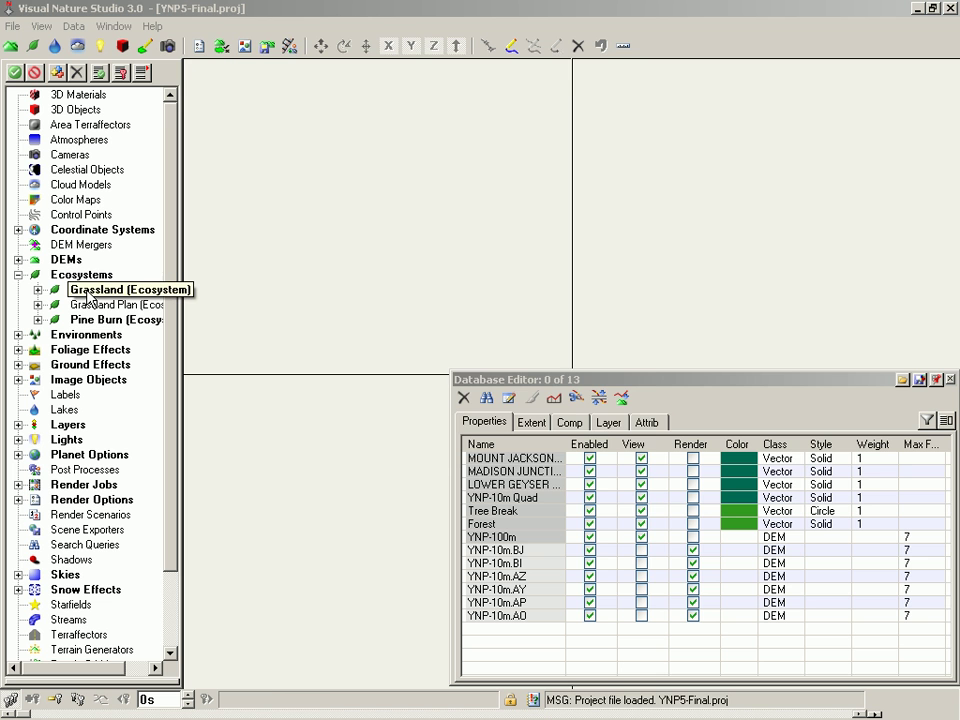
pyautogui.press('Delete')
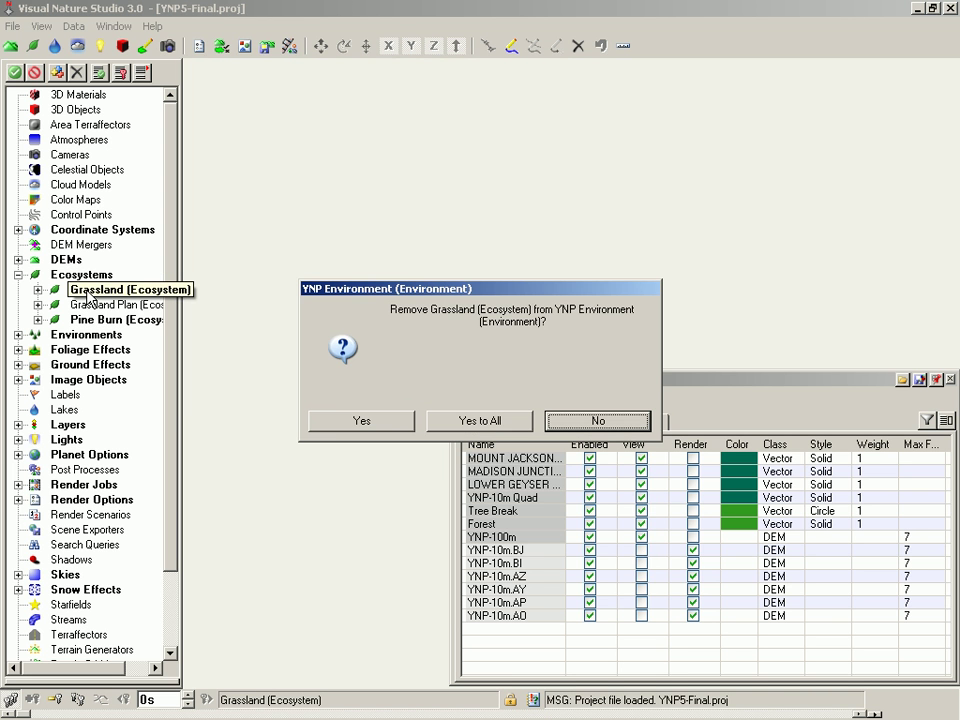
pyautogui.click(360, 428)
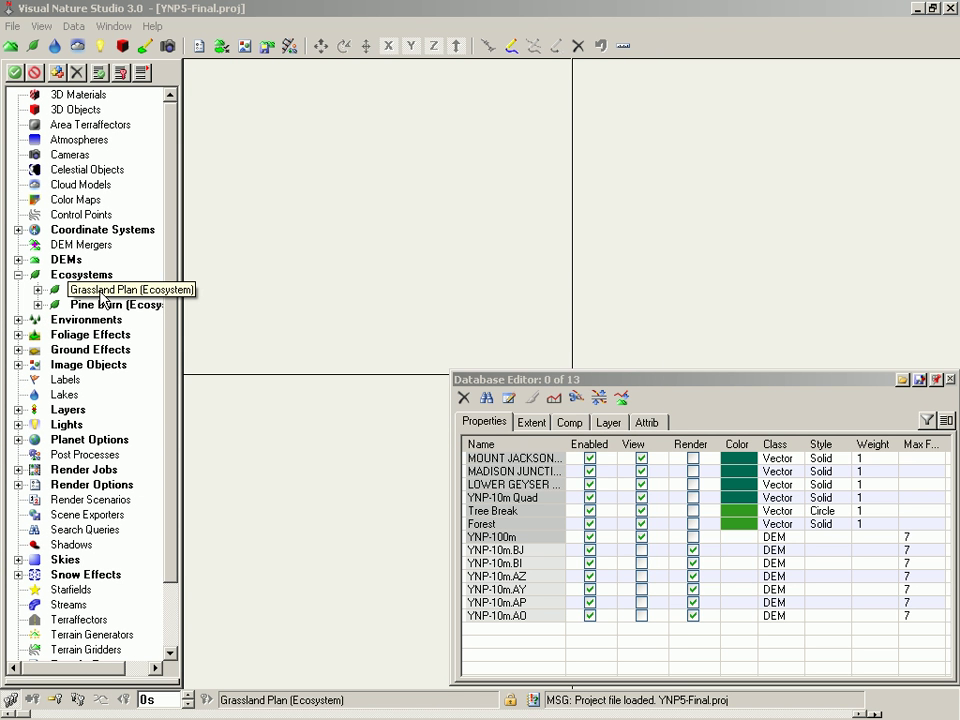
pyautogui.press('Delete')
pyautogui.press('Return')
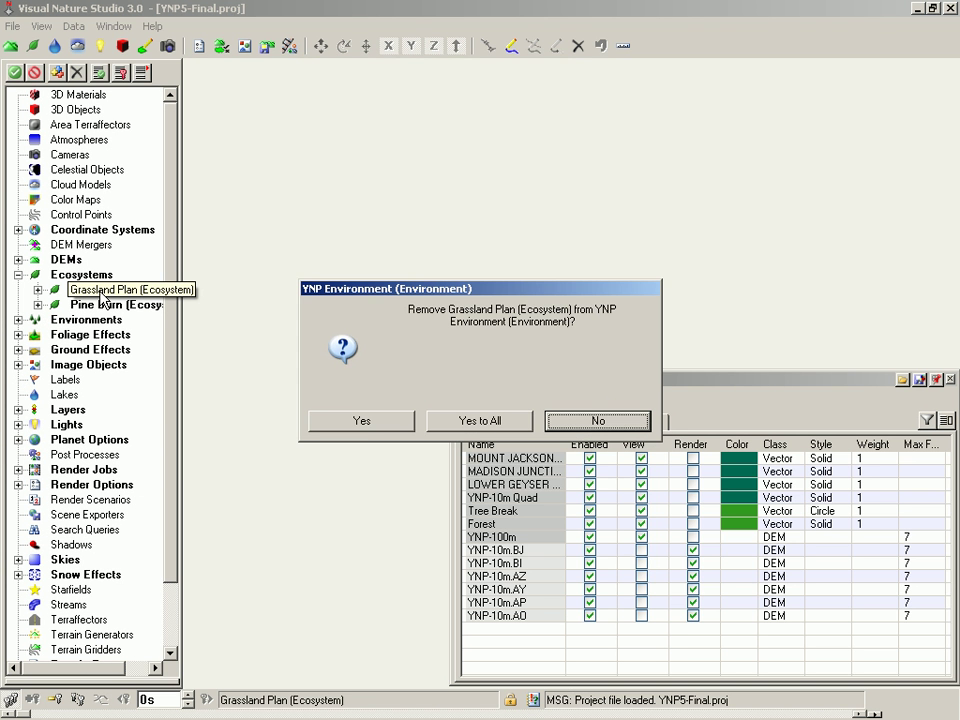
pyautogui.click(375, 435)
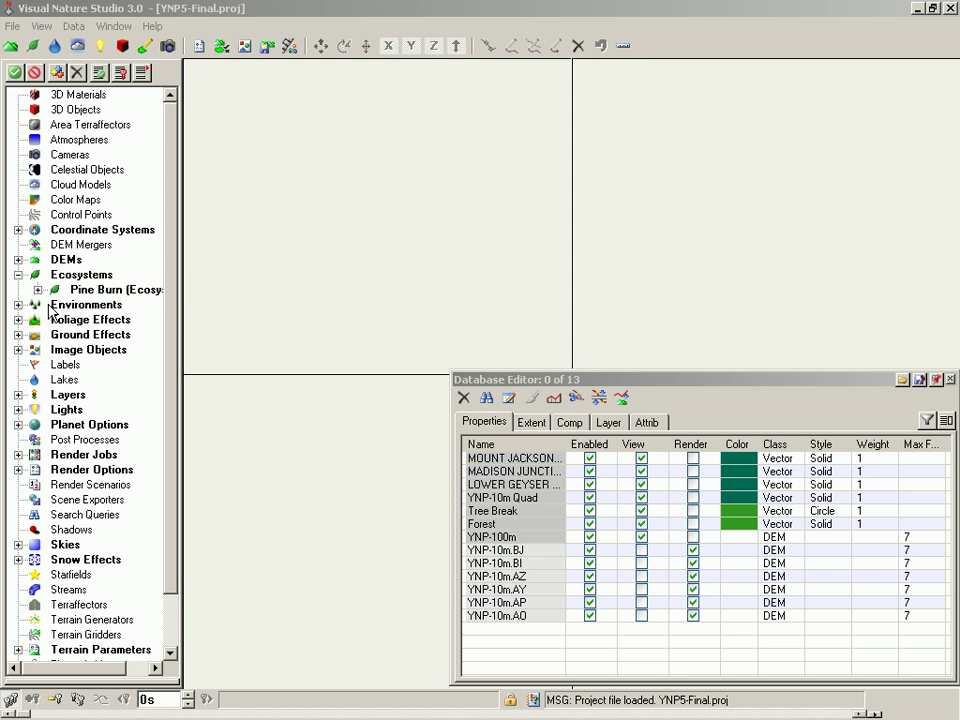
# Expand the Environments category, and remove all Foliage Effects and Lights from the project
pyautogui.click(17, 304)
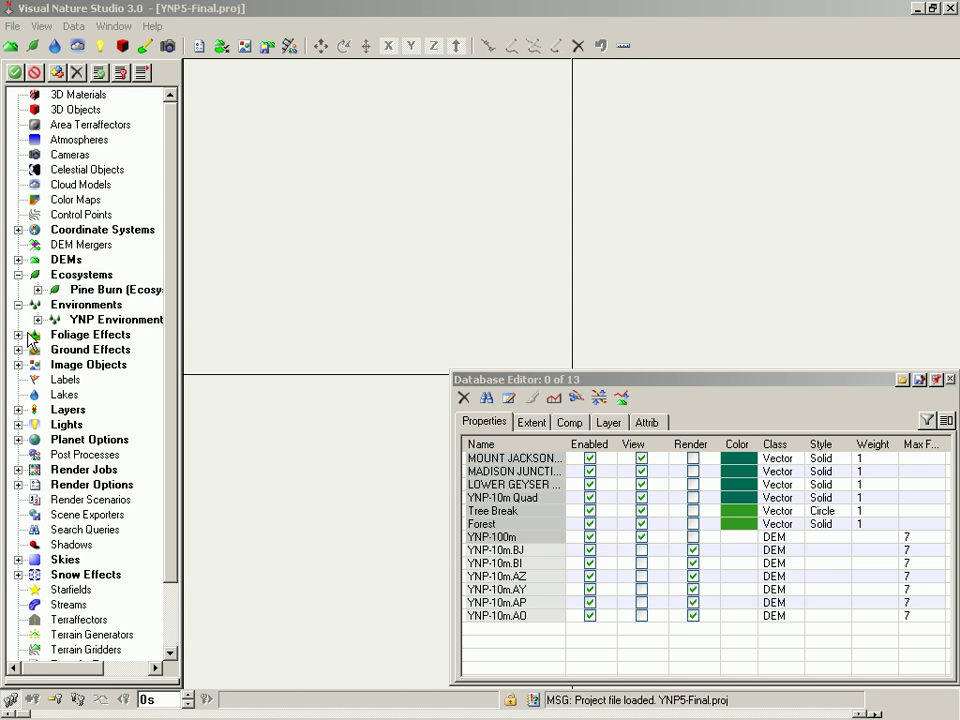
pyautogui.click(70, 337)
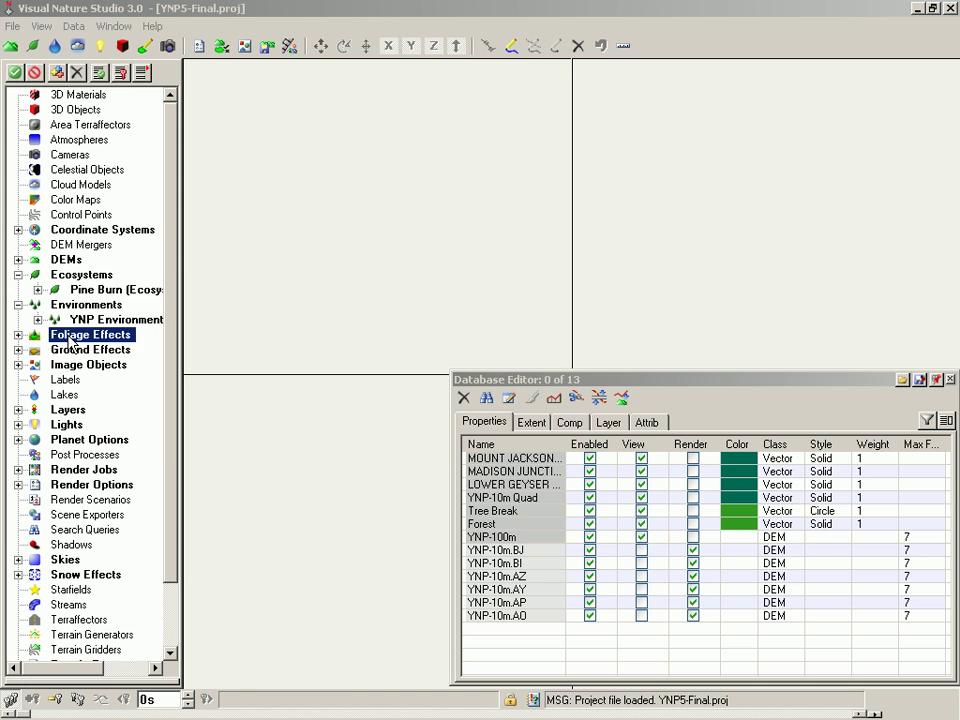
pyautogui.press('Delete')
pyautogui.press('Return')
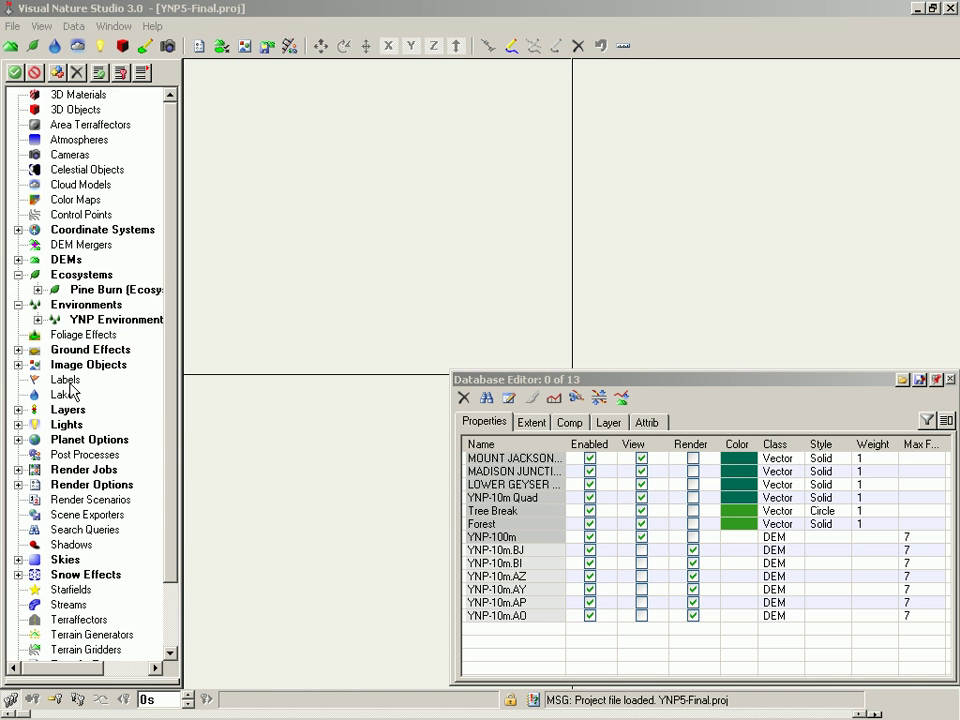
pyautogui.click(64, 424)
pyautogui.press('Delete')
pyautogui.press('Return')
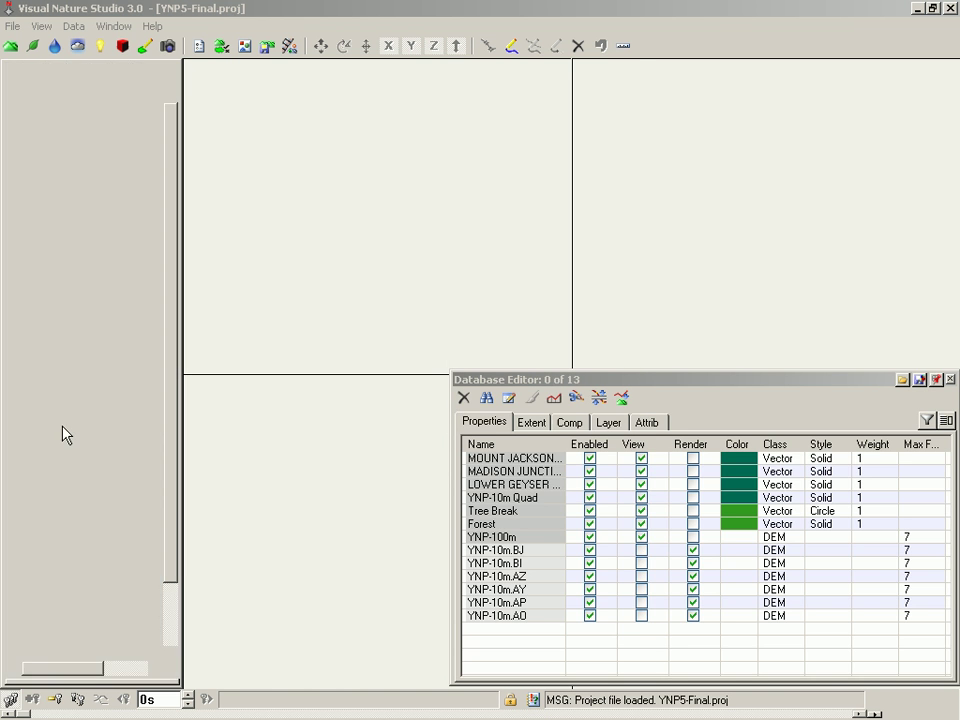
# Remove all Render Jobs and all Render Options from the project
pyautogui.click(64, 440)
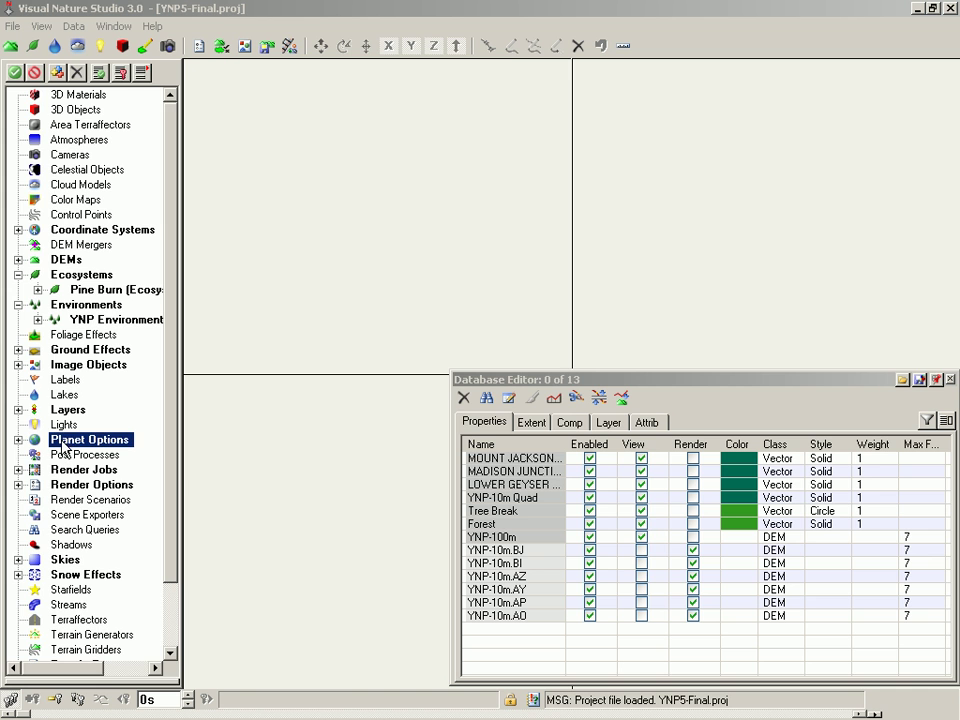
pyautogui.click(62, 469)
pyautogui.press('Delete')
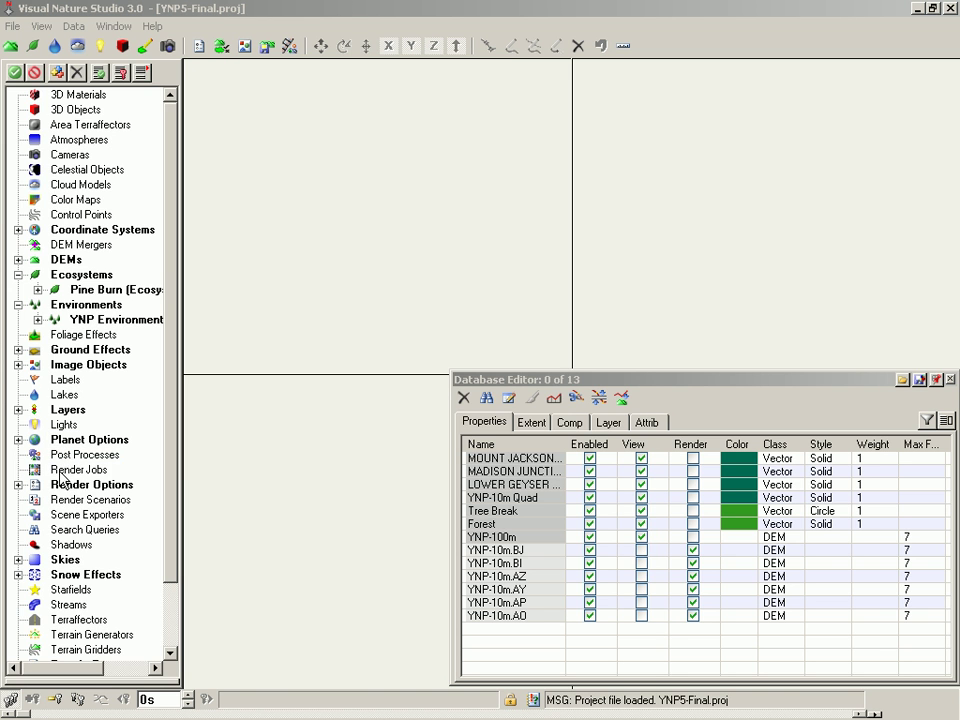
pyautogui.click(62, 484)
pyautogui.press('Delete')
pyautogui.press('Return')
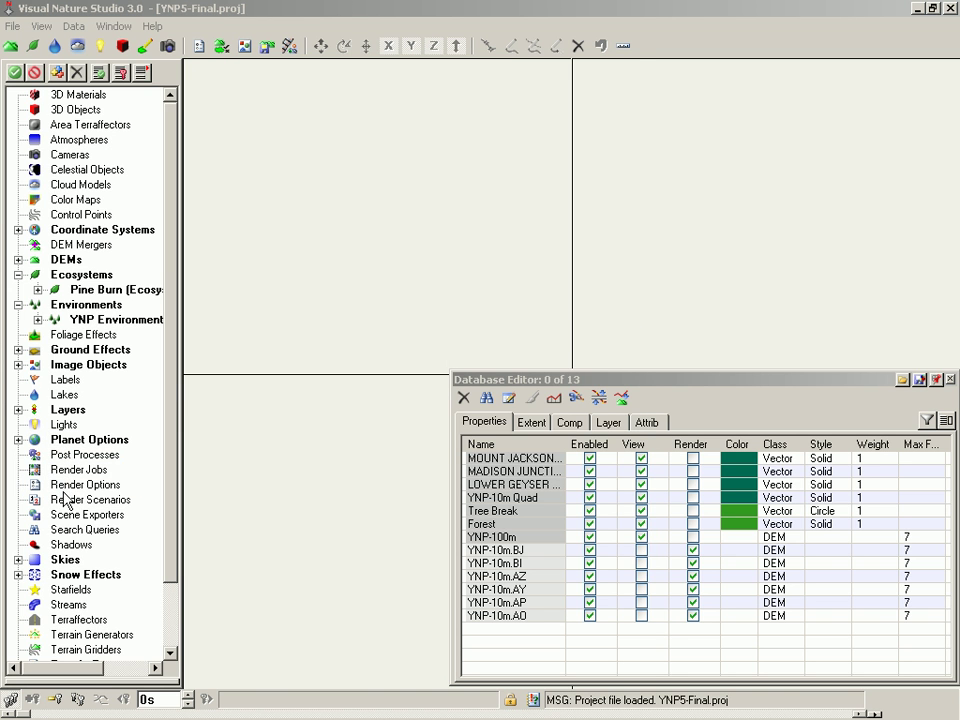
# Remove all Skies and all Snow Effects from the project
pyautogui.click(66, 561)
pyautogui.click(75, 575)
pyautogui.press('Delete')
pyautogui.press('Return')
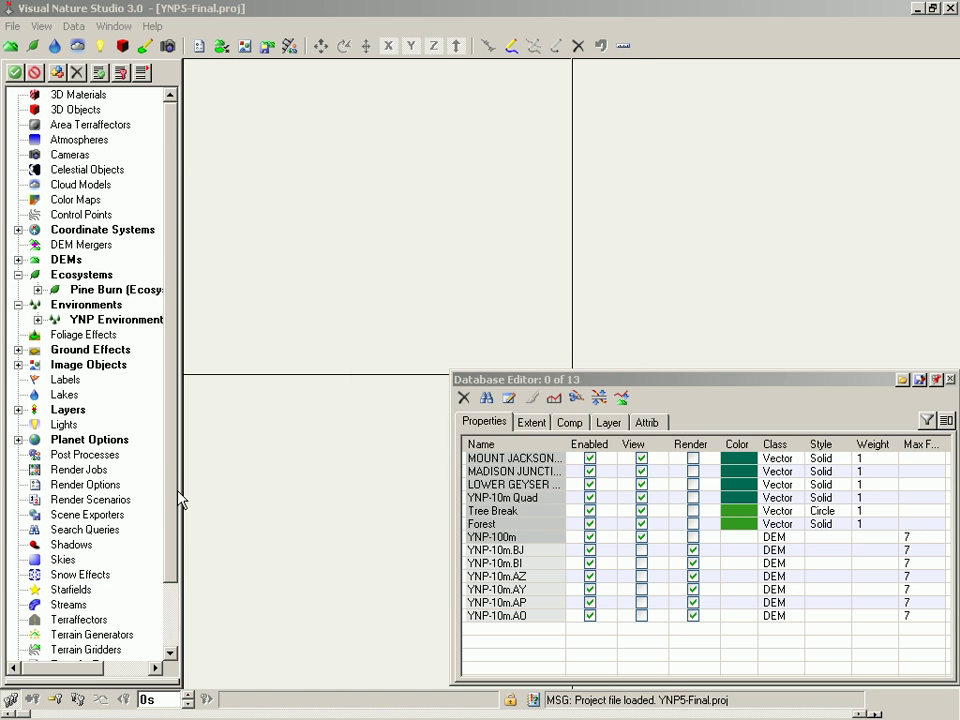
# Remove all Terrain Parameters from the project
pyautogui.scroll(-5, 130, 560)
pyautogui.click(105, 590)
pyautogui.press('Delete')
pyautogui.press('Return')
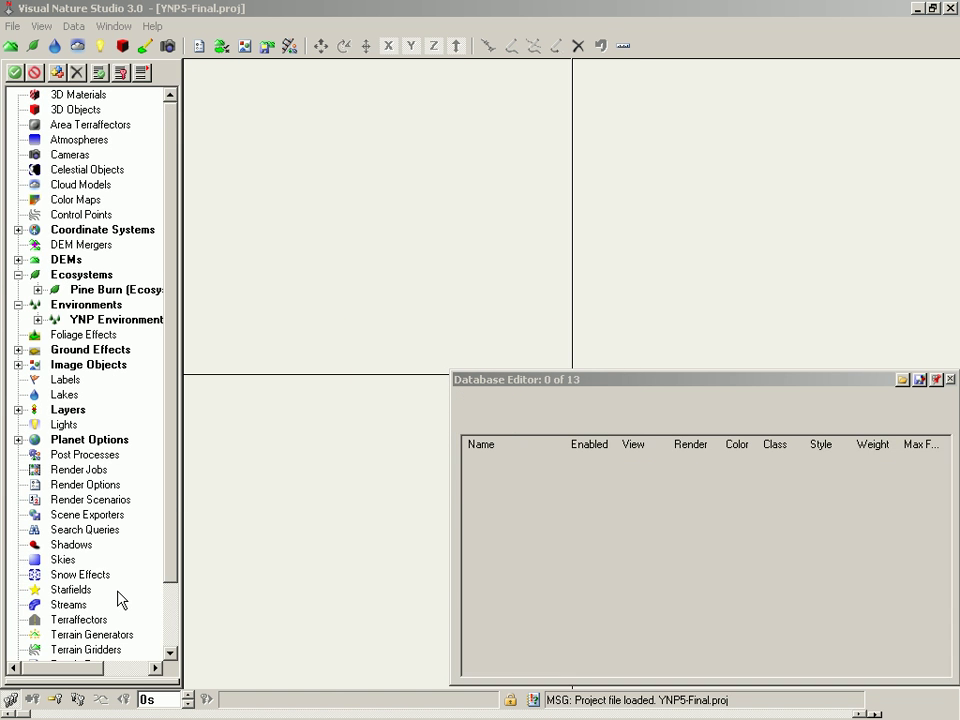
# Remove all Vectors from the project, confirming the removal of each individual vector
pyautogui.moveTo(165, 541); pyautogui.dragTo(165, 606)
pyautogui.click(17, 620)
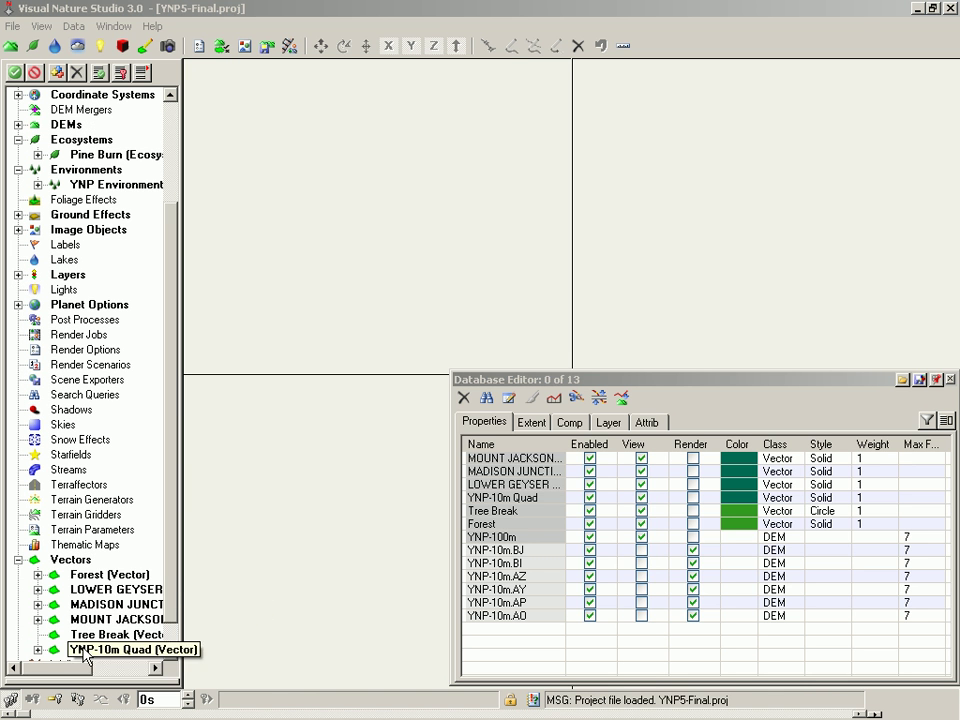
pyautogui.click(68, 562)
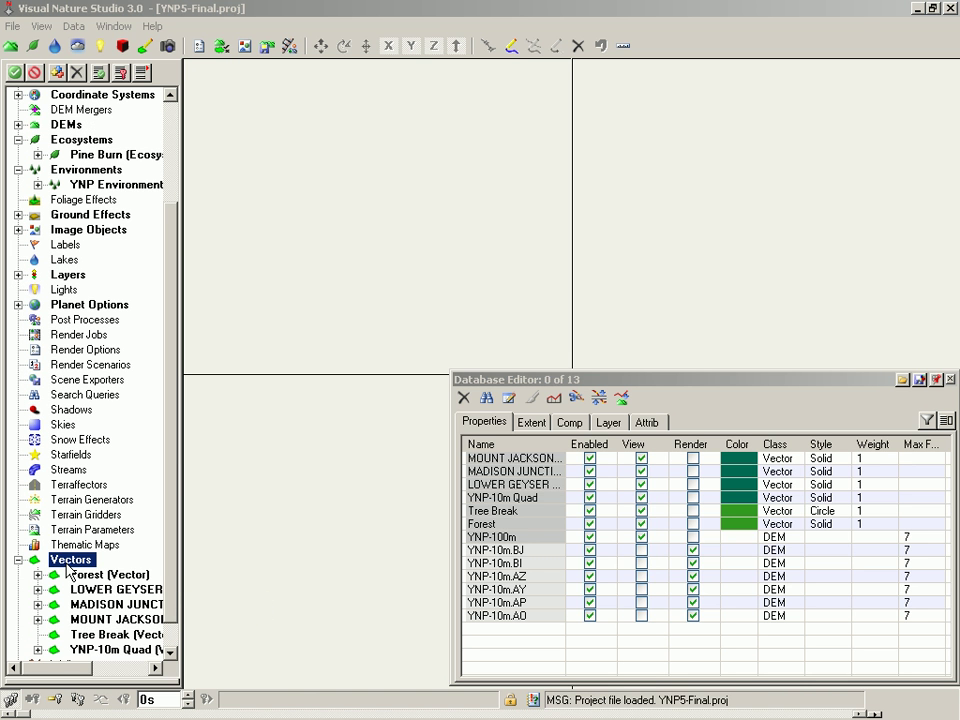
pyautogui.press('Delete')
pyautogui.press('Return')
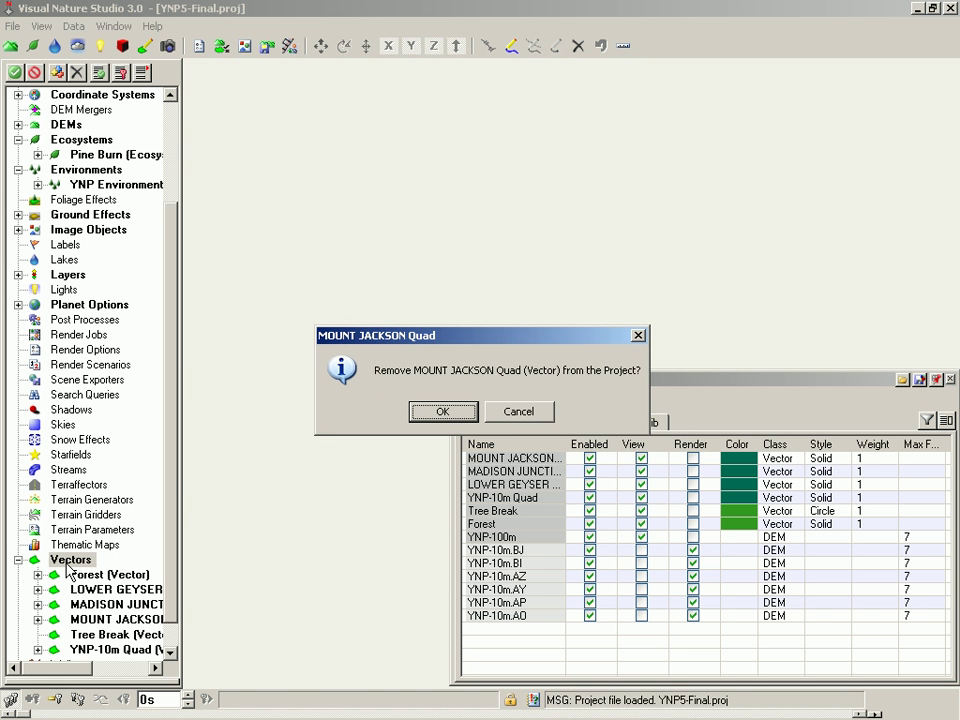
pyautogui.press('Return')
pyautogui.press('Return')
pyautogui.press('Return')
pyautogui.press('Return')
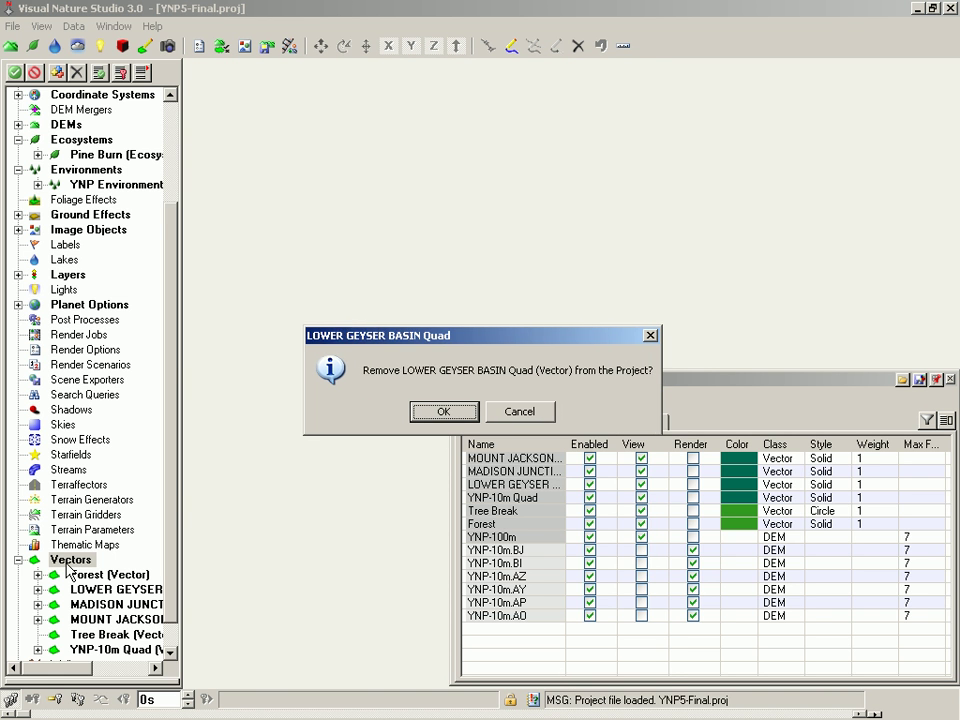
pyautogui.press('Return')
pyautogui.press('Return')
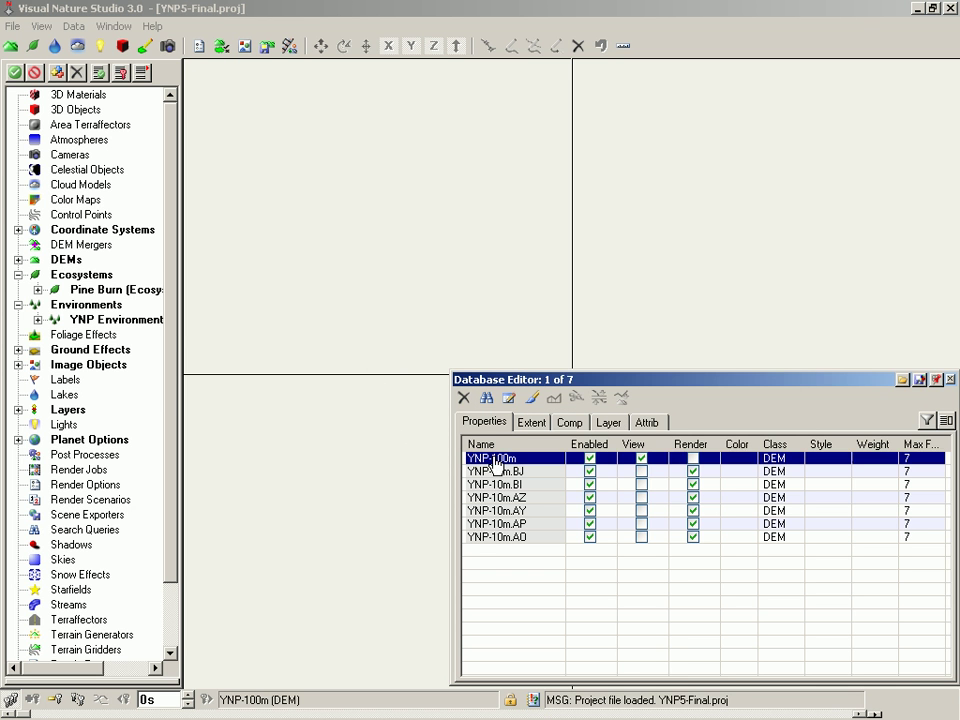
# Remove all DEMs, from YNP-100m through YNP-10m.AO, from the database while keeping their elevation files on disk
pyautogui.keyDown('shift'); pyautogui.click(493, 540); pyautogui.keyUp('shift')
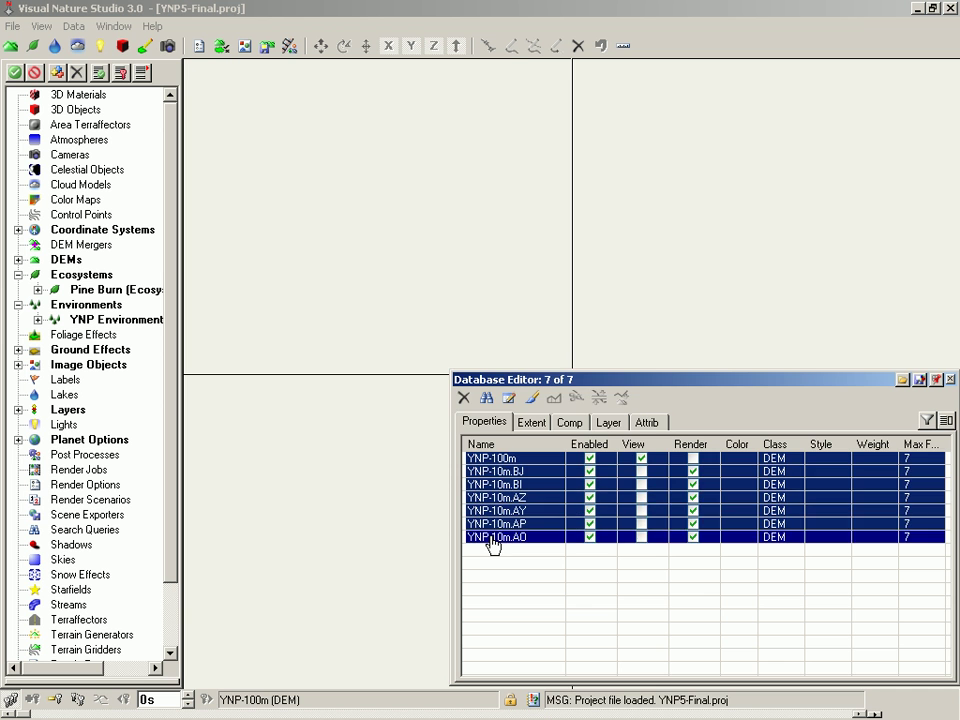
pyautogui.click(463, 397)
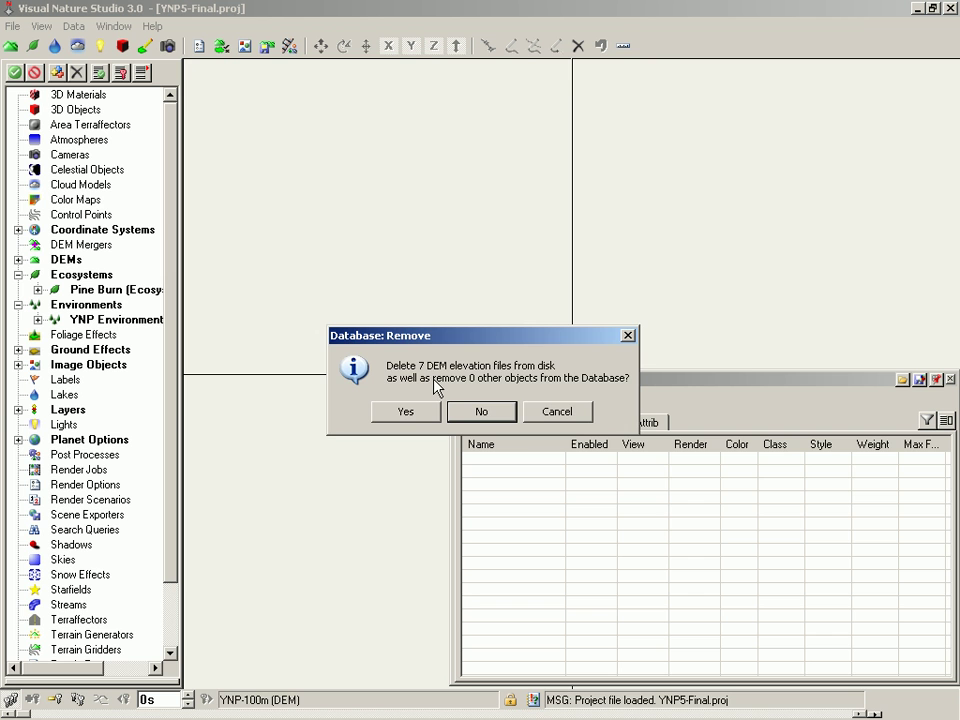
pyautogui.click(483, 413)
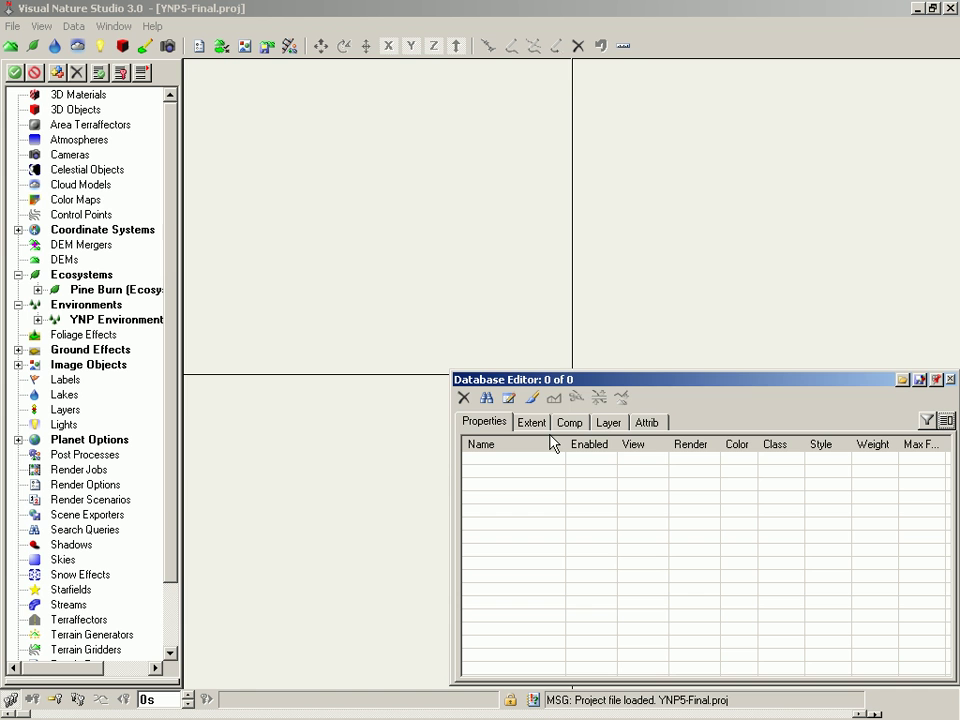
# Remove all Coordinate Systems from the project
pyautogui.click(80, 231)
pyautogui.press('Delete')
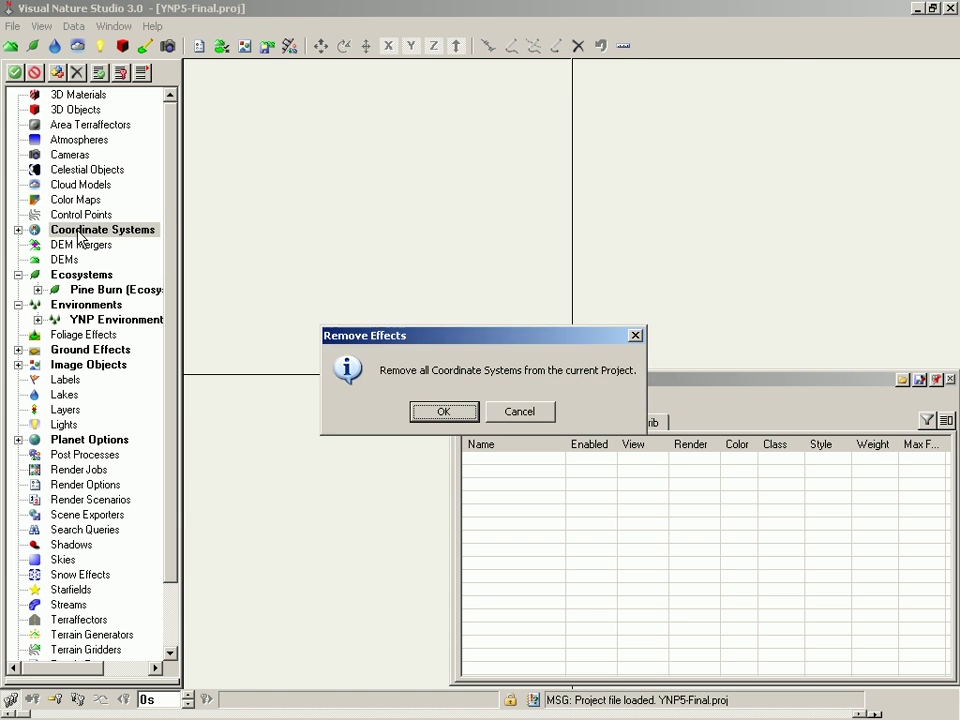
pyautogui.press('Return')
# Remove all Planet Options from the project
pyautogui.click(111, 446)
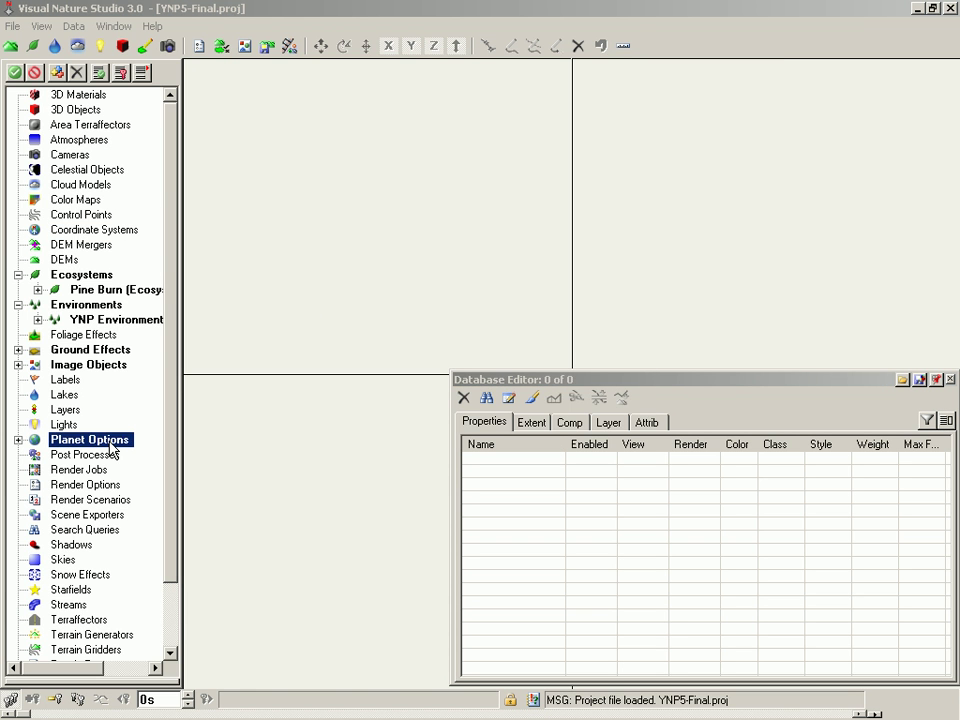
pyautogui.press('Delete')
pyautogui.press('Return')
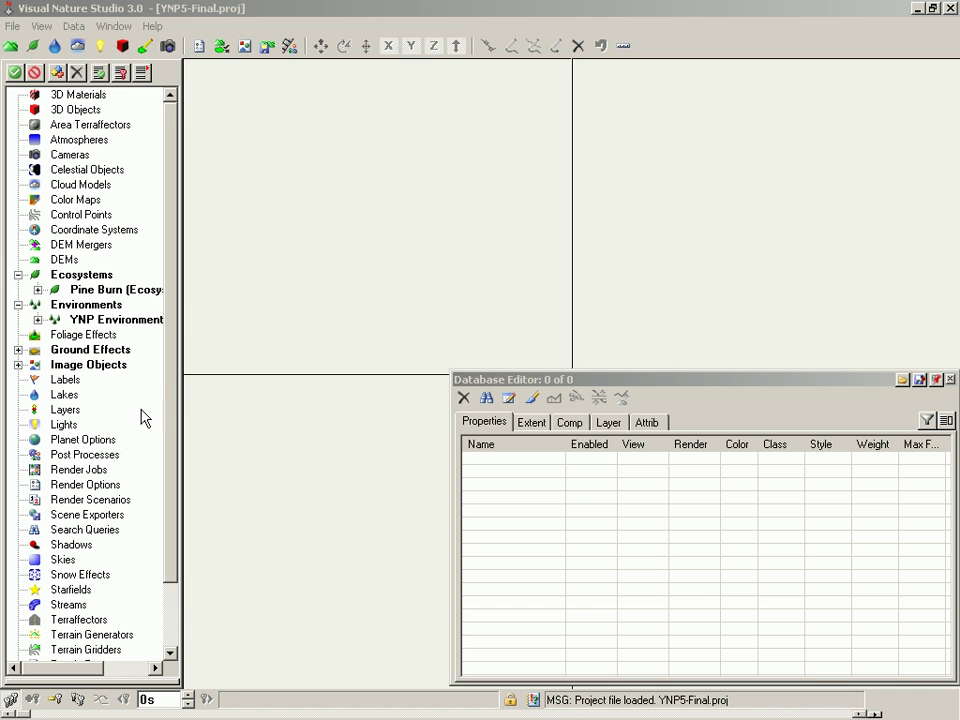
# Remove all unused images from the project's Image Object Library
pyautogui.moveTo(176, 398); pyautogui.dragTo(173, 428)
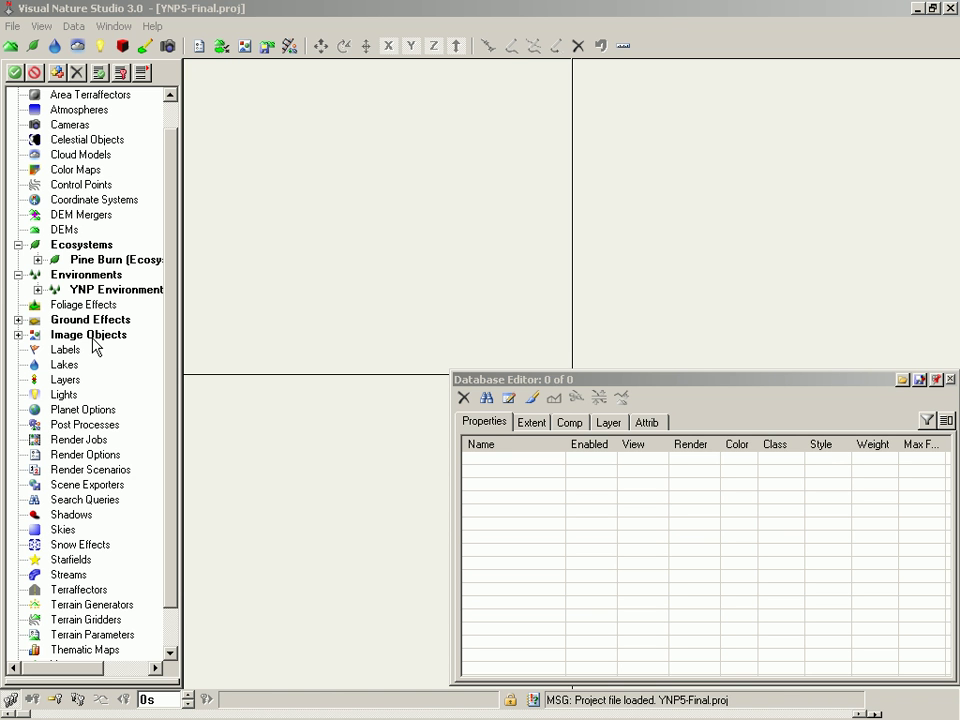
pyautogui.click(249, 51)
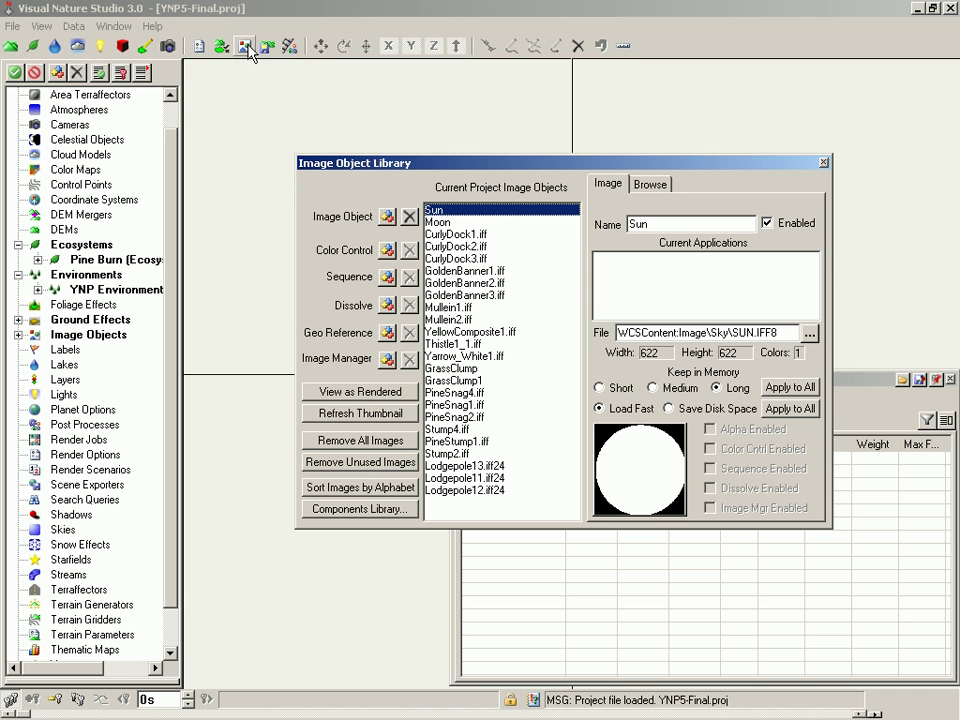
pyautogui.click(361, 465)
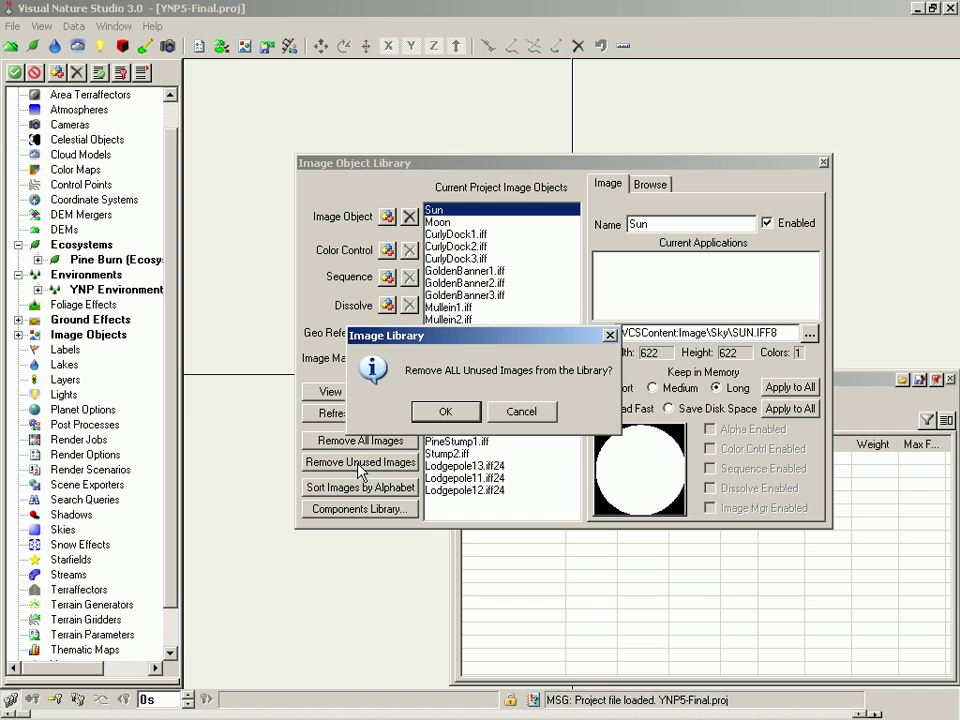
pyautogui.press('Return')
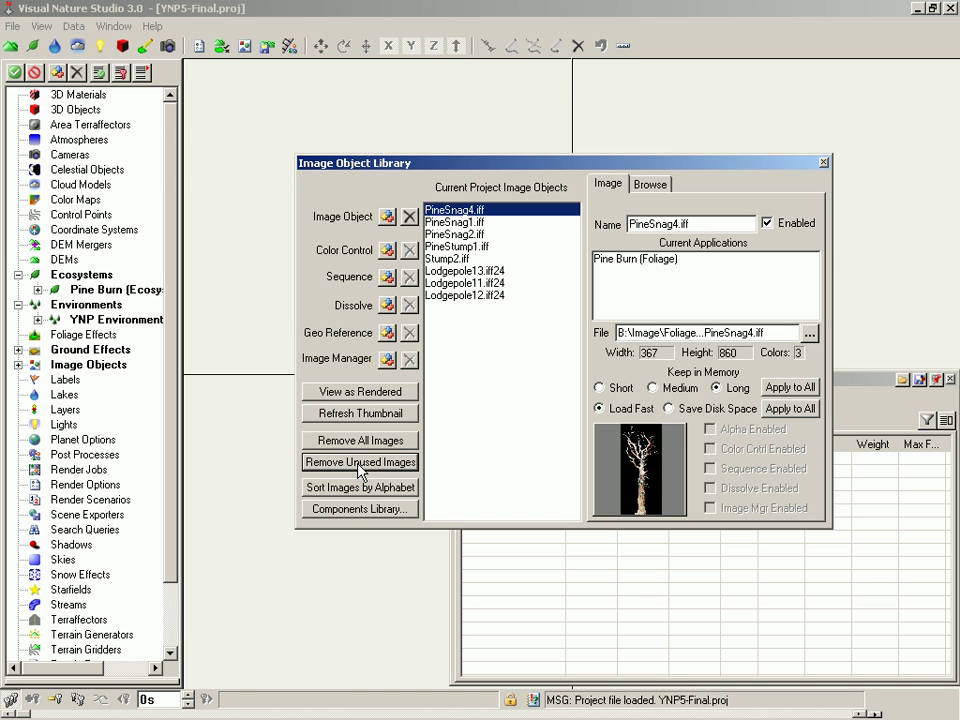
# Check which component uses each remaining image object, from PineSnag1.iff to Lodgepole12.iff24, and close the Image Object Library
pyautogui.click(455, 222)
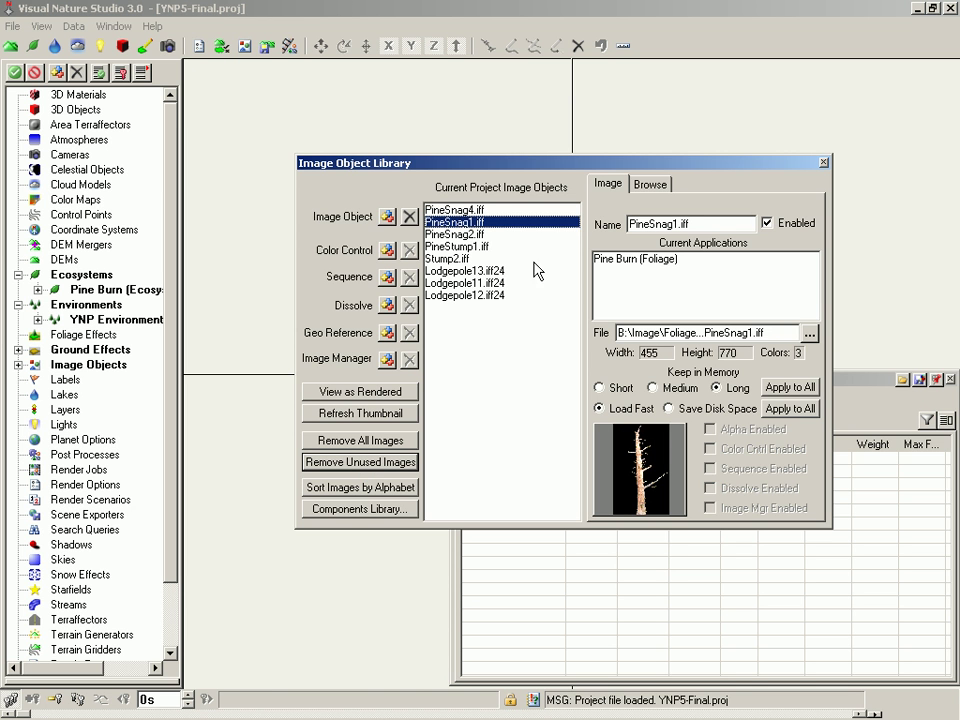
pyautogui.click(465, 236)
pyautogui.click(461, 247)
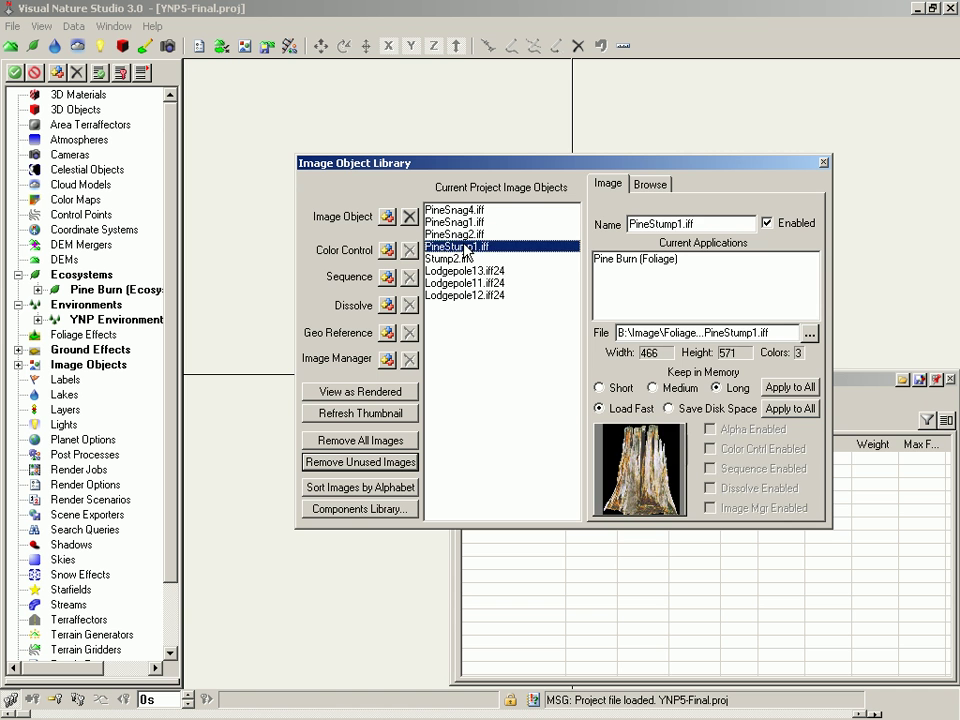
pyautogui.click(458, 259)
pyautogui.click(460, 271)
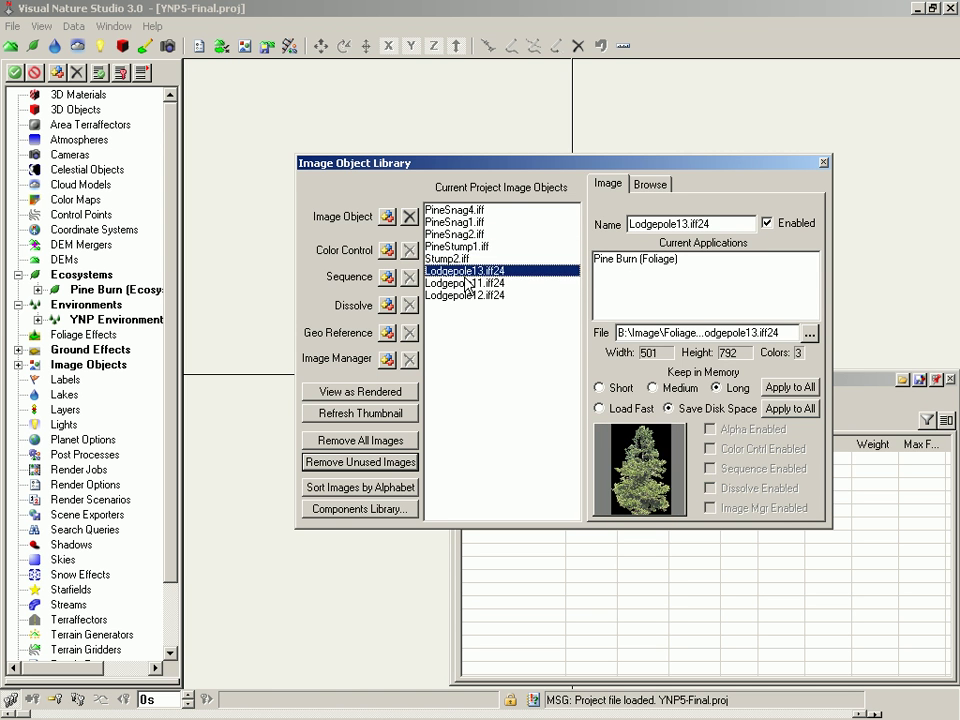
pyautogui.click(463, 283)
pyautogui.click(464, 296)
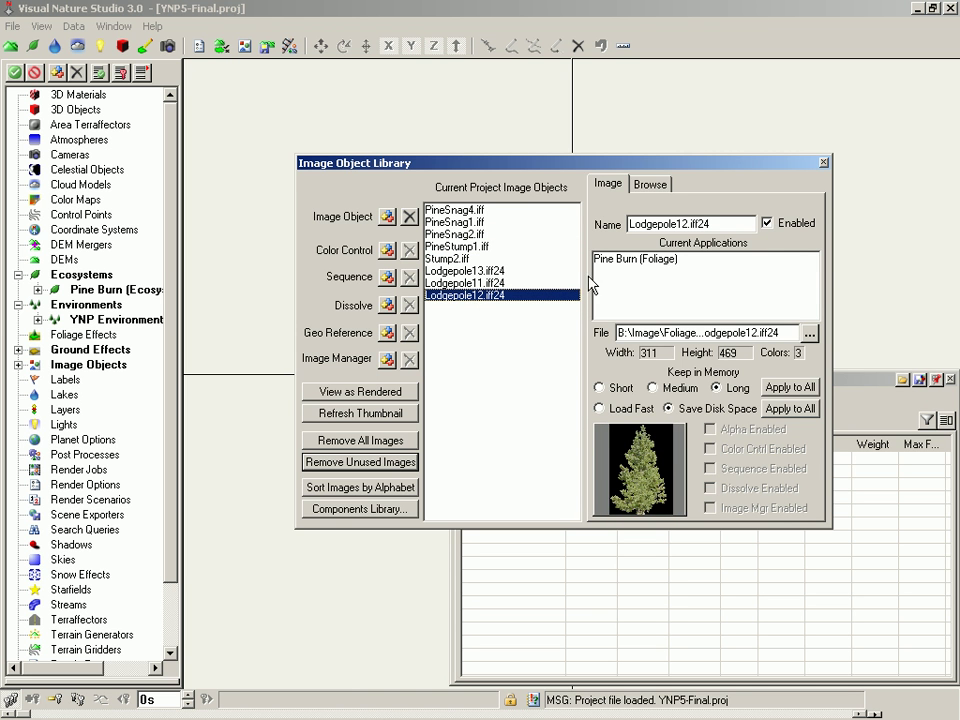
pyautogui.click(823, 163)
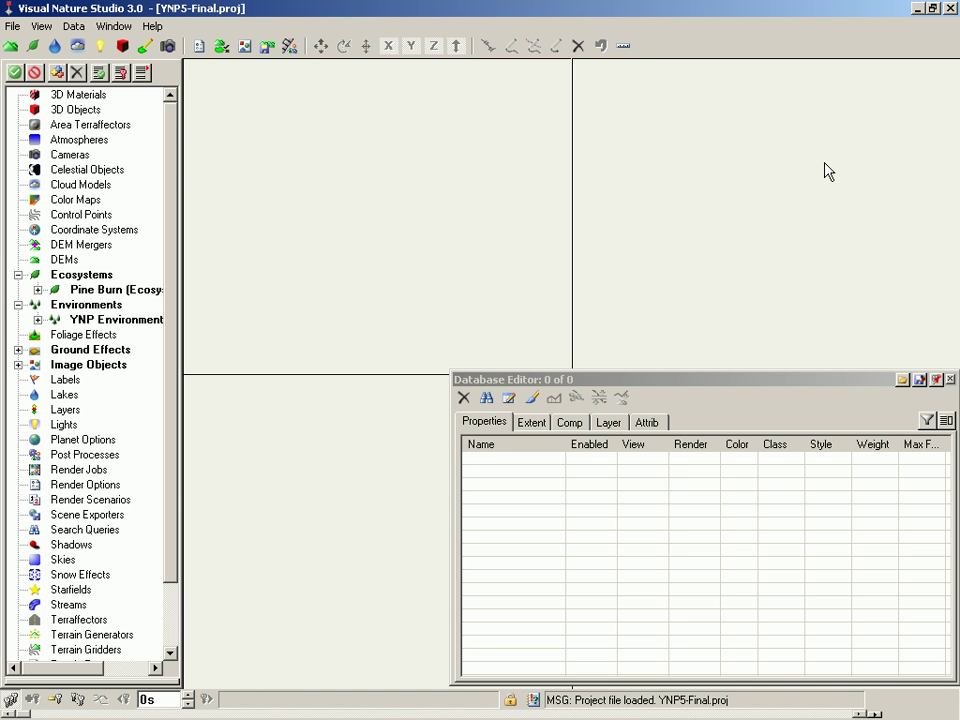
# List all layers in the Database Editor and purge the unused layers from the project
pyautogui.click(608, 422)
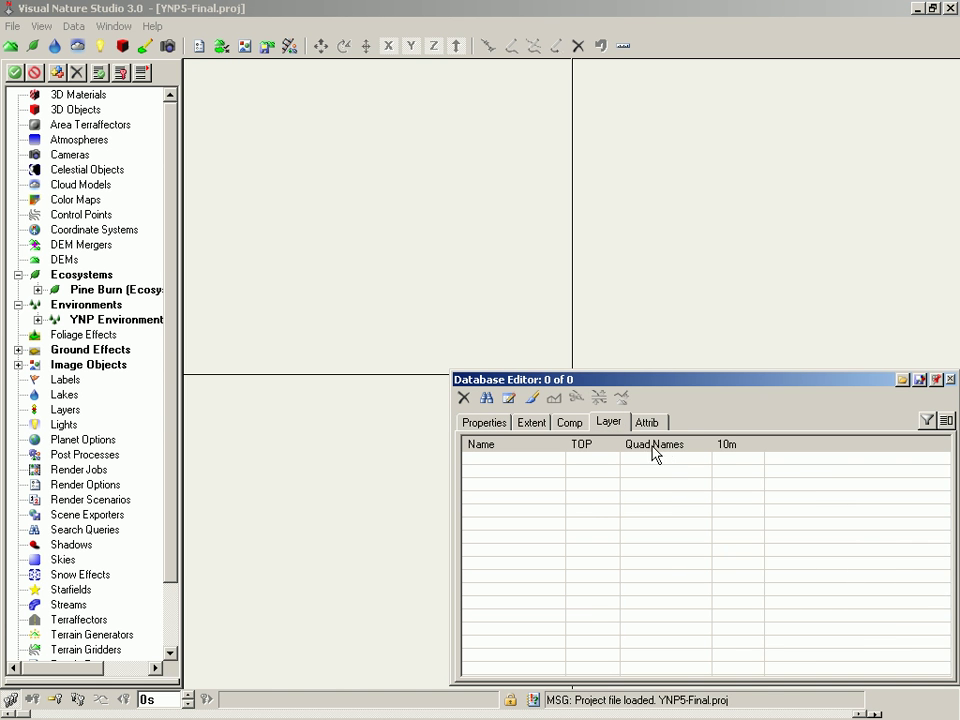
pyautogui.click(946, 421)
pyautogui.click(908, 667)
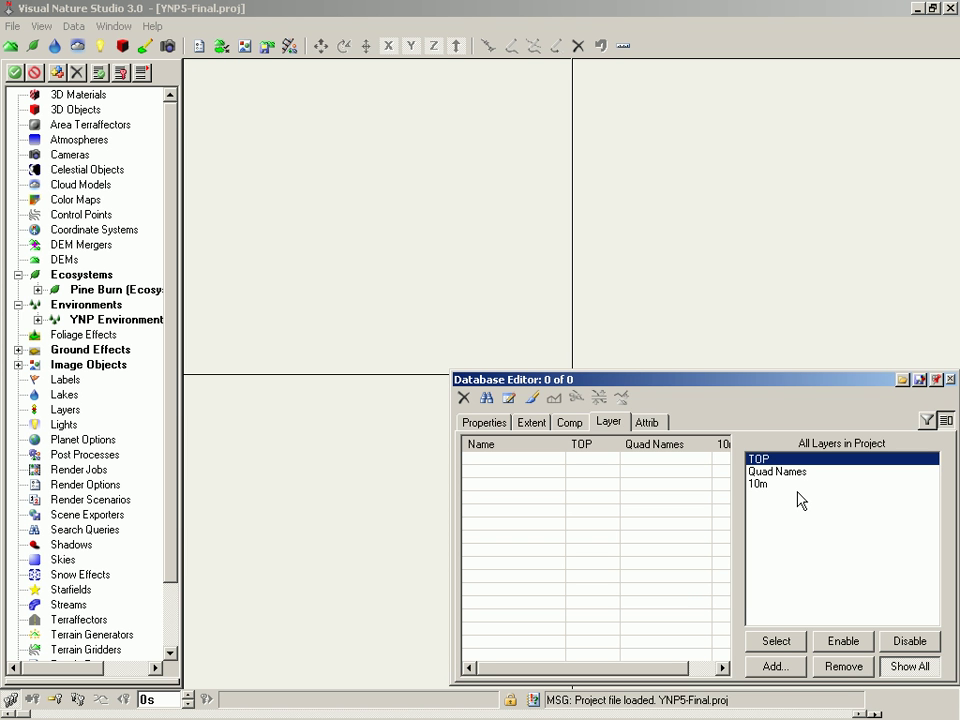
pyautogui.rightClick(69, 414)
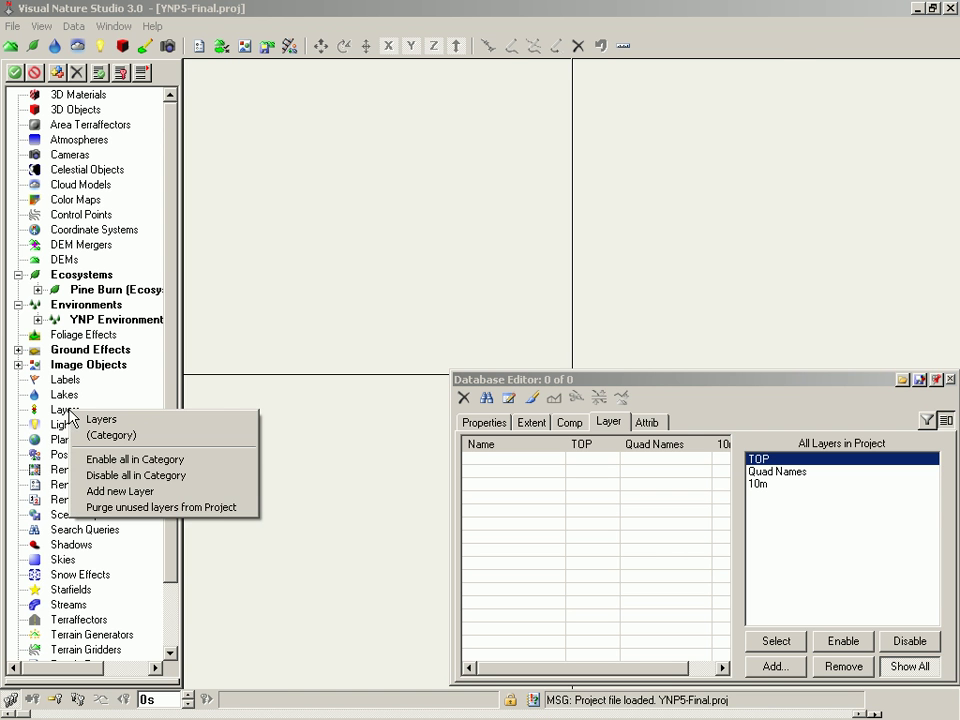
pyautogui.click(134, 507)
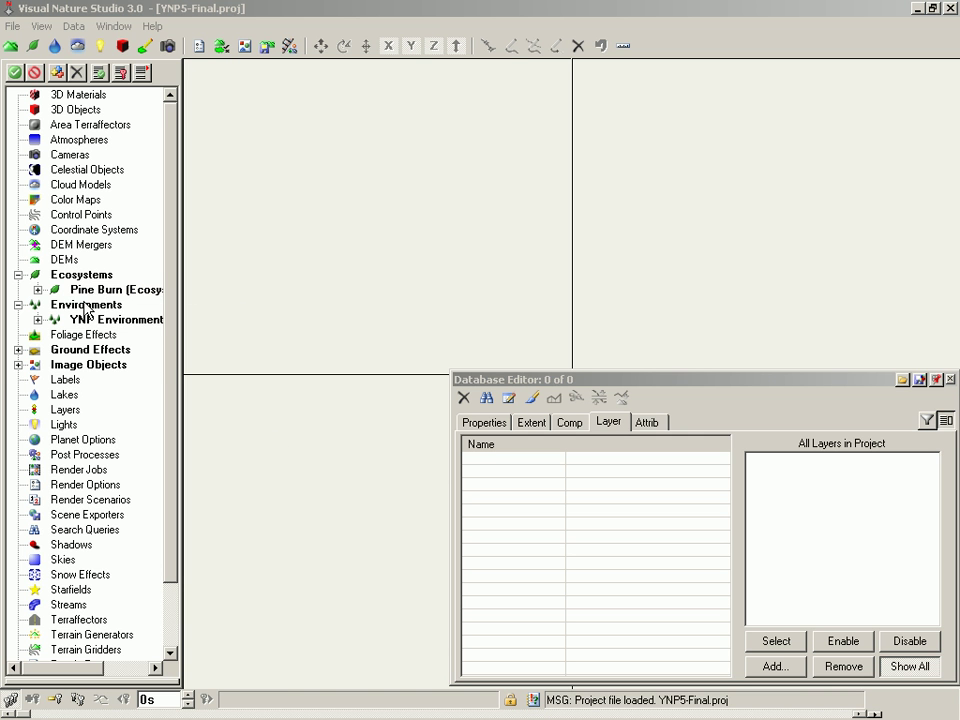
# Expand Ground Effects and Image Objects to review their remaining components, and split the component tree into two panes
pyautogui.click(18, 349)
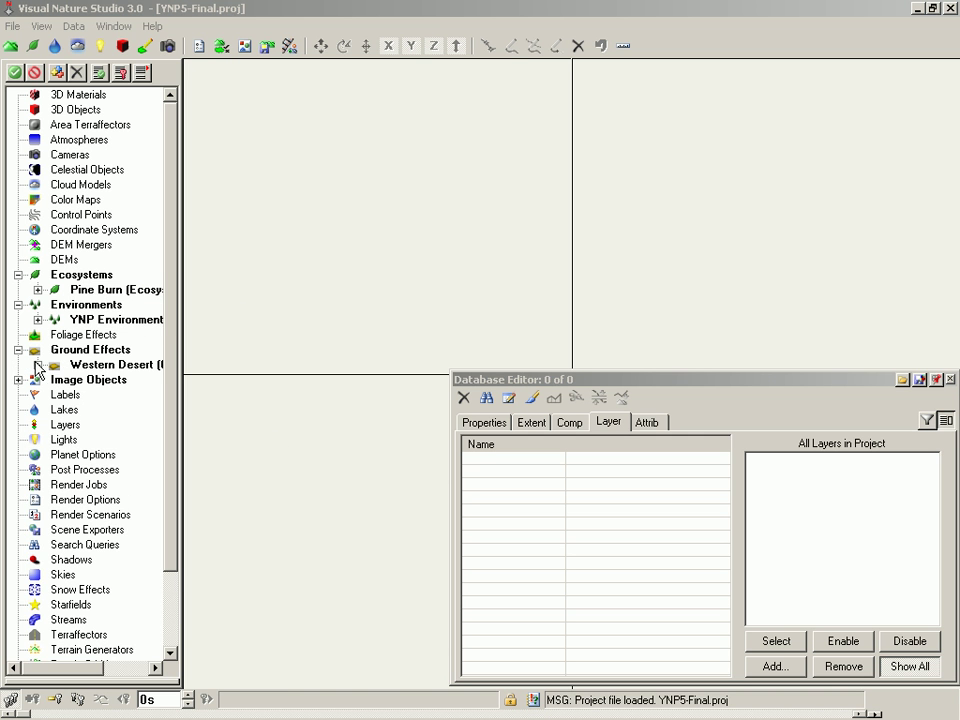
pyautogui.click(18, 379)
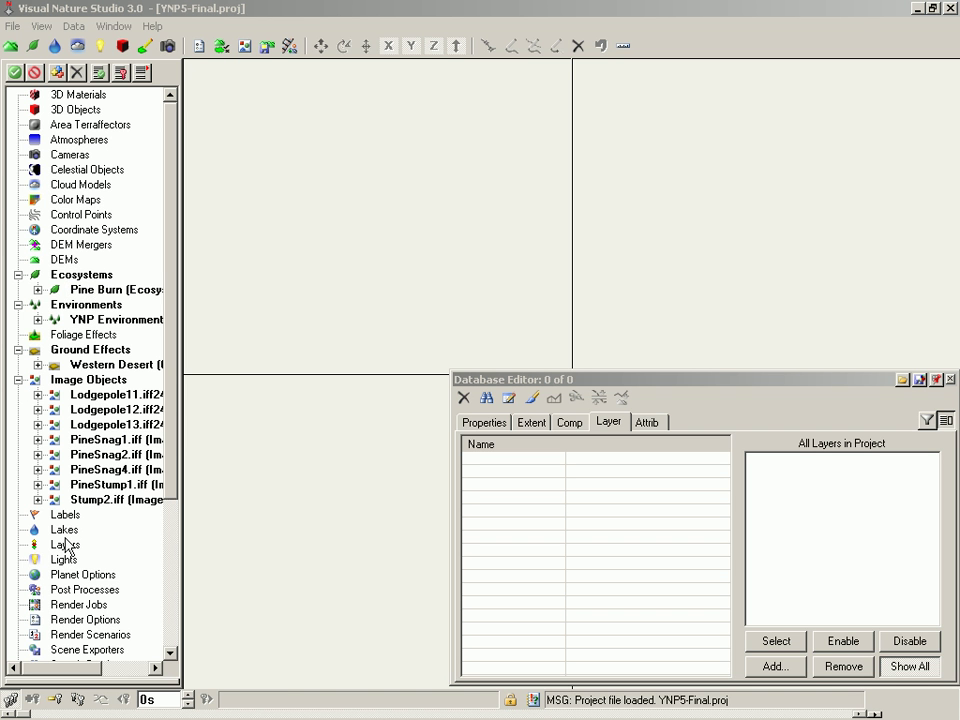
pyautogui.moveTo(80, 690); pyautogui.dragTo(113, 390)
# Save the project as a non-portable template named YNP-Template in the YNP folder
pyautogui.click(13, 26)
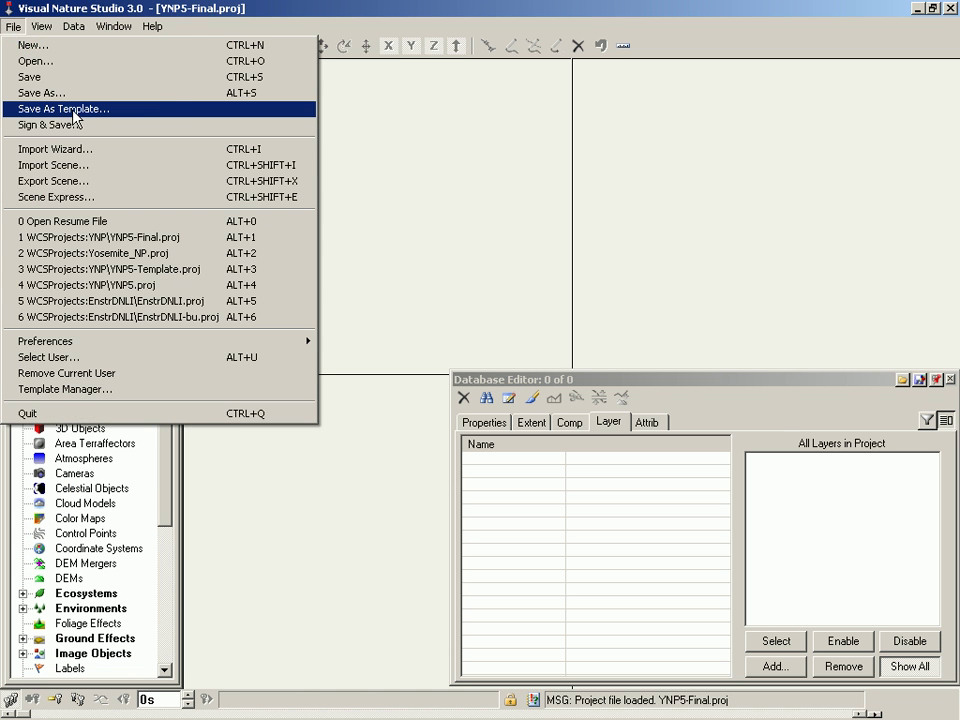
pyautogui.click(73, 112)
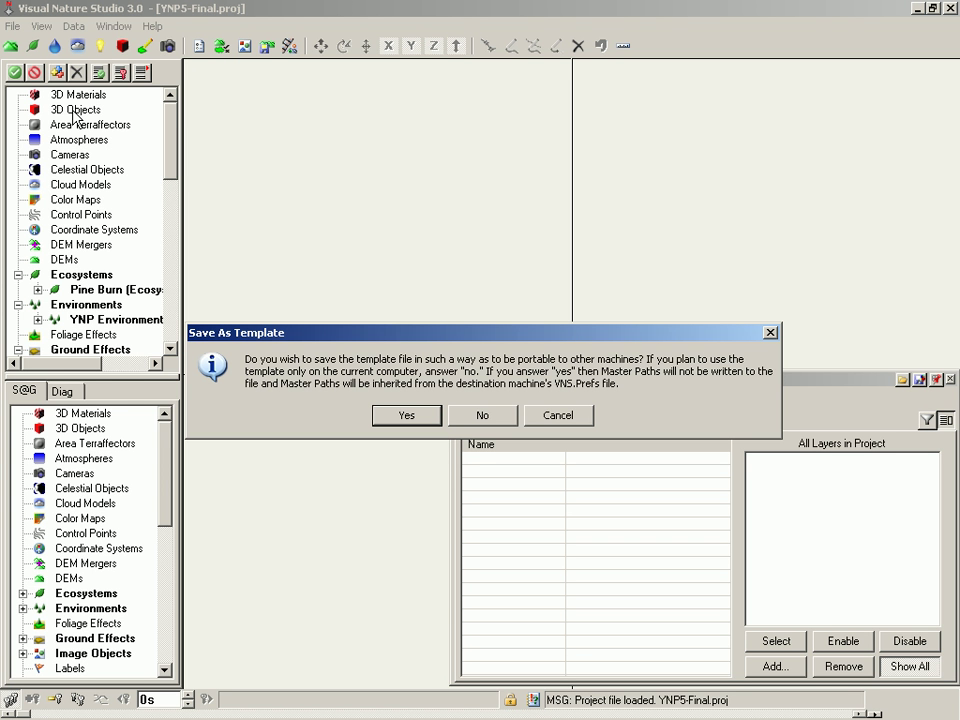
pyautogui.click(485, 418)
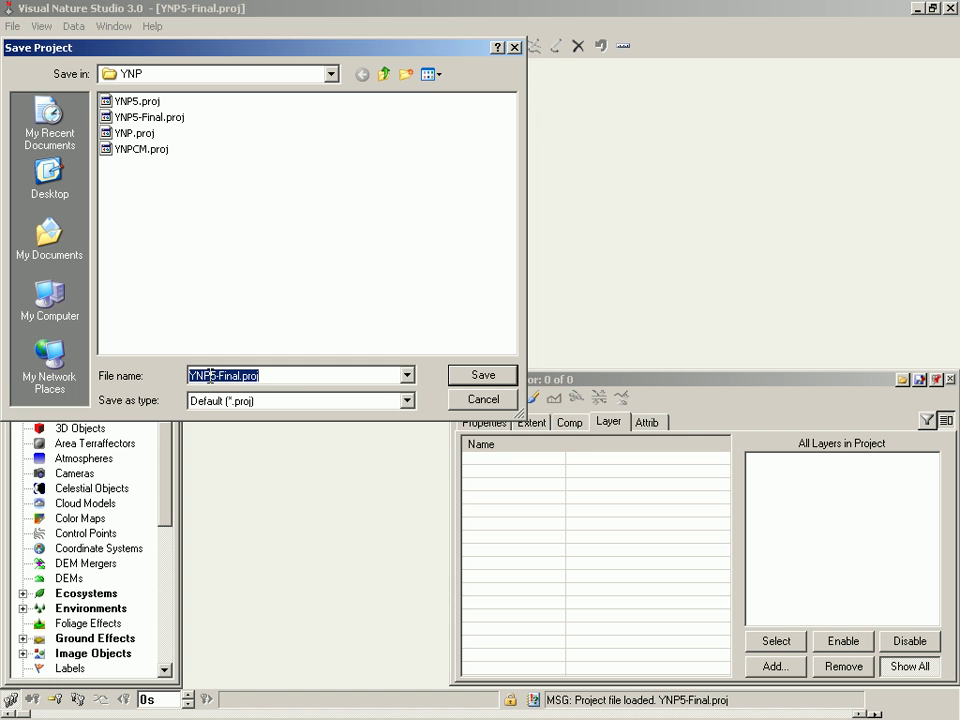
pyautogui.moveTo(210, 376); pyautogui.dragTo(306, 377)
pyautogui.press('BackSpace')
pyautogui.write('-T')
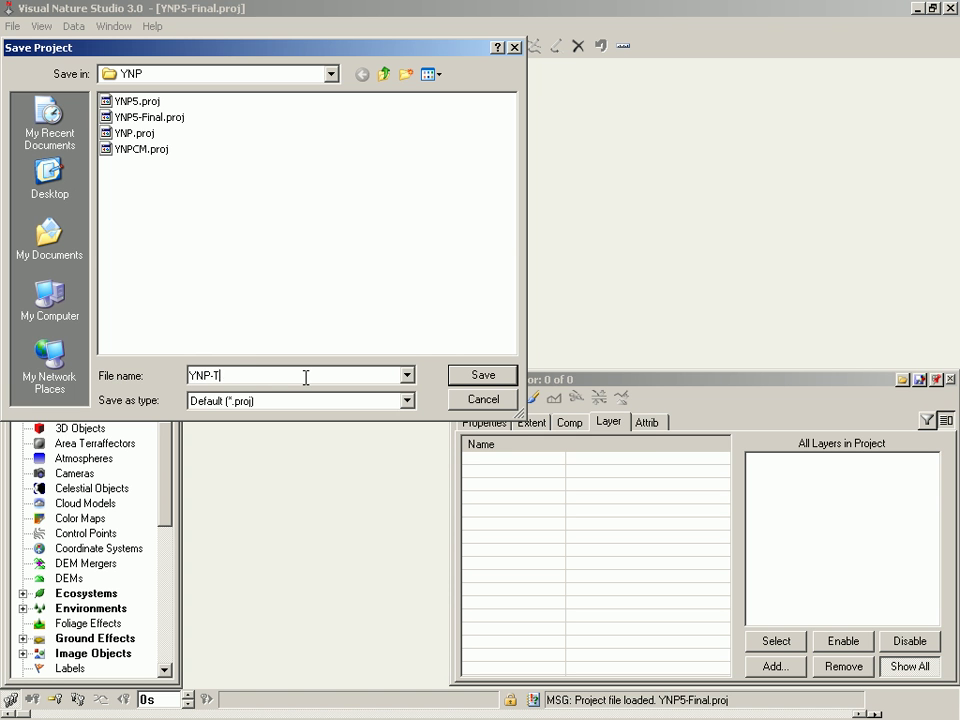
pyautogui.write('emplate')
pyautogui.press('Return')
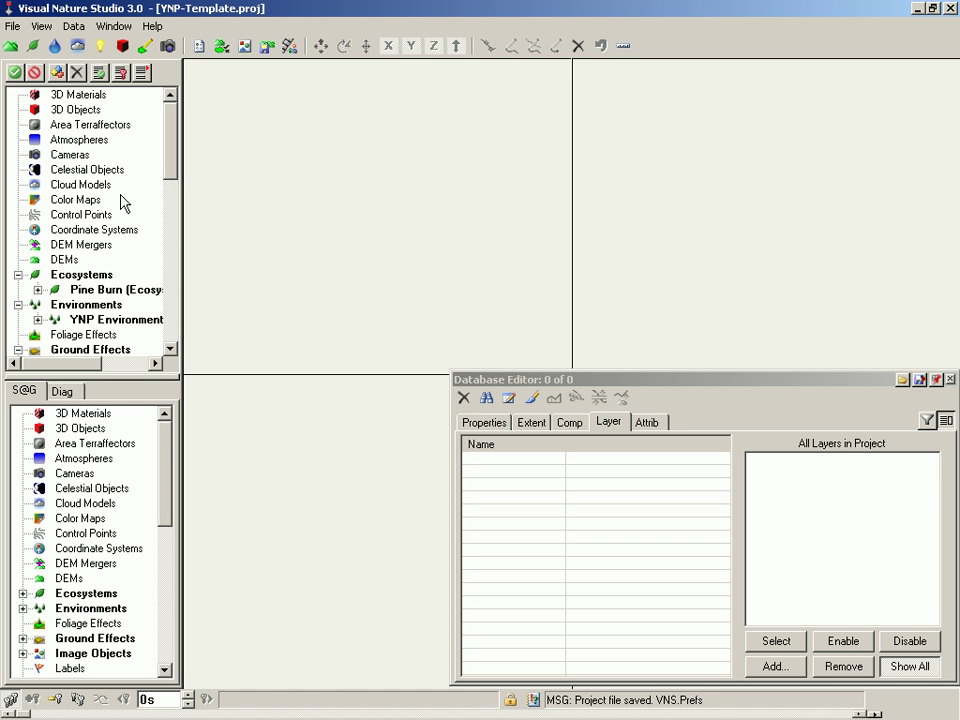
# Enable Multiple-User Mode and create a new user named YNP Template
pyautogui.click(12, 27)
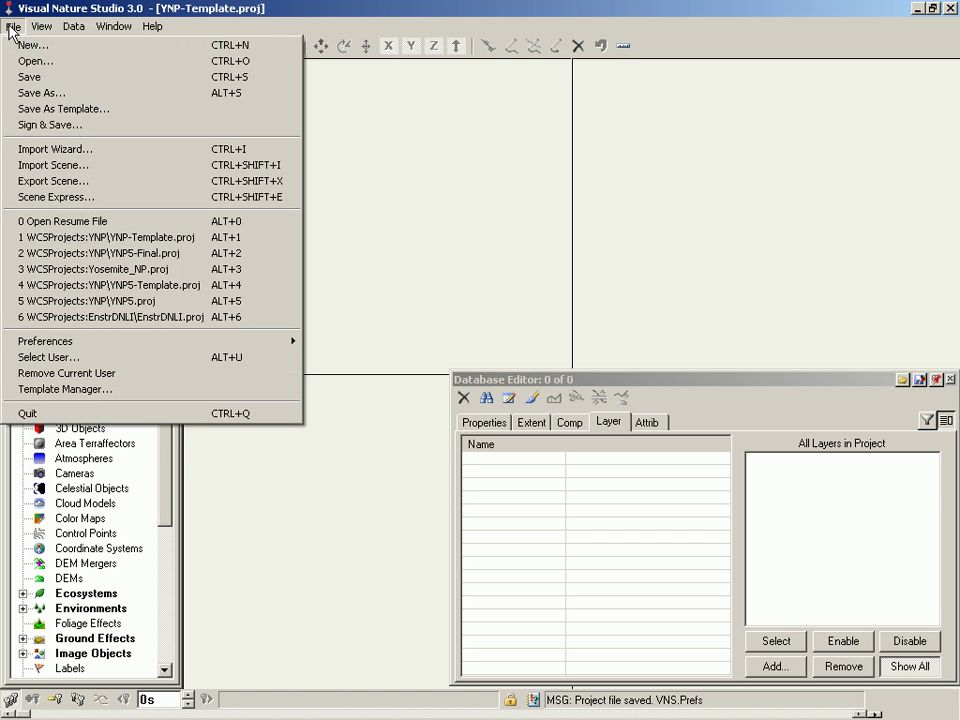
pyautogui.click(104, 362)
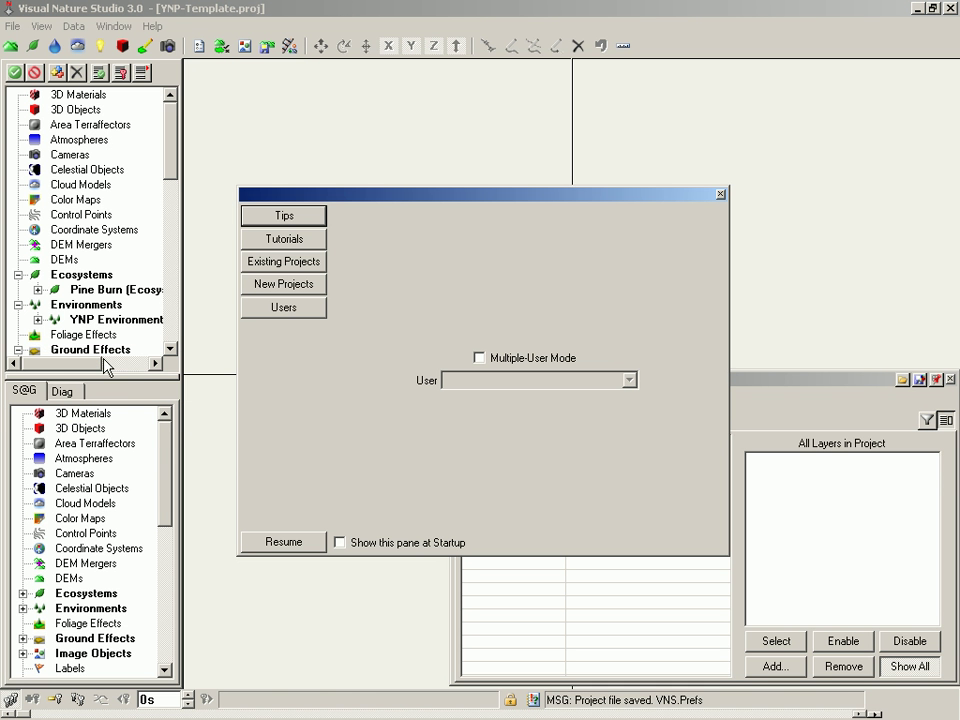
pyautogui.click(479, 358)
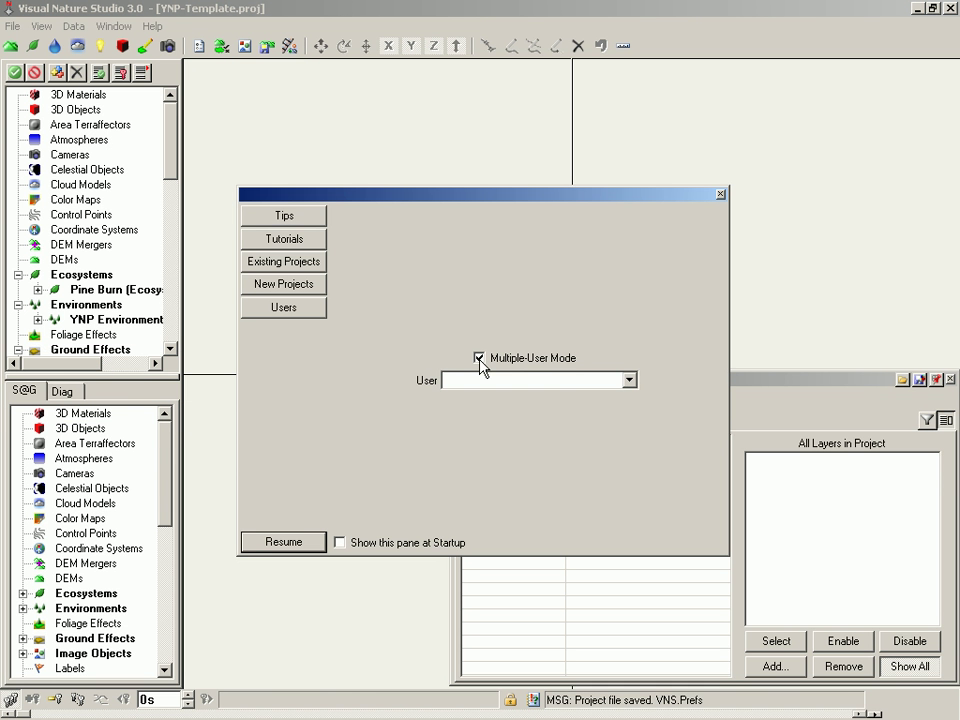
pyautogui.click(629, 380)
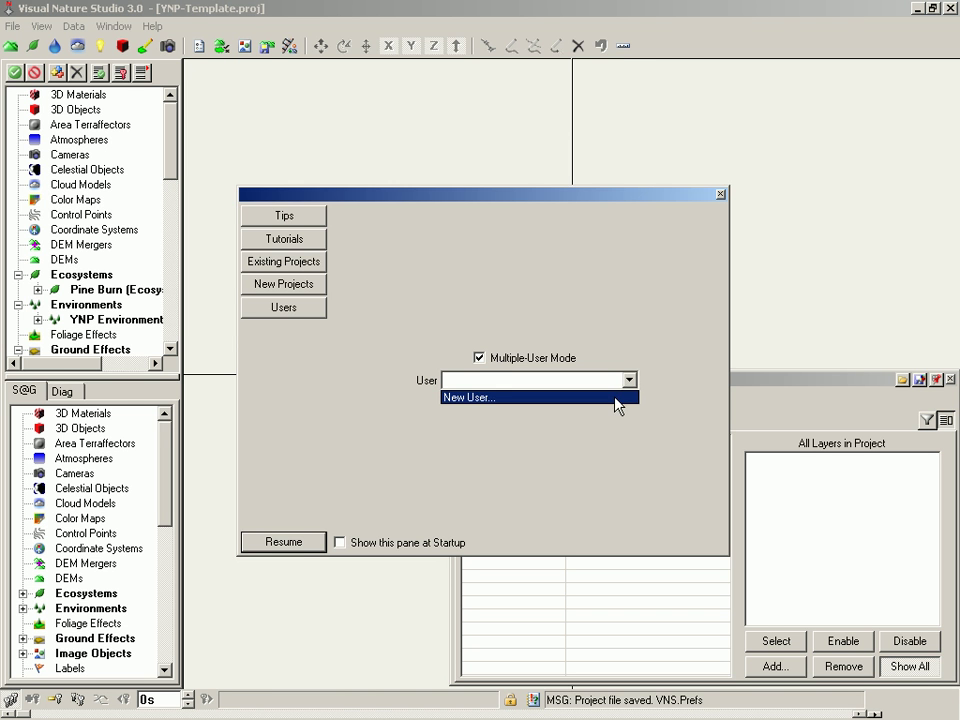
pyautogui.click(615, 398)
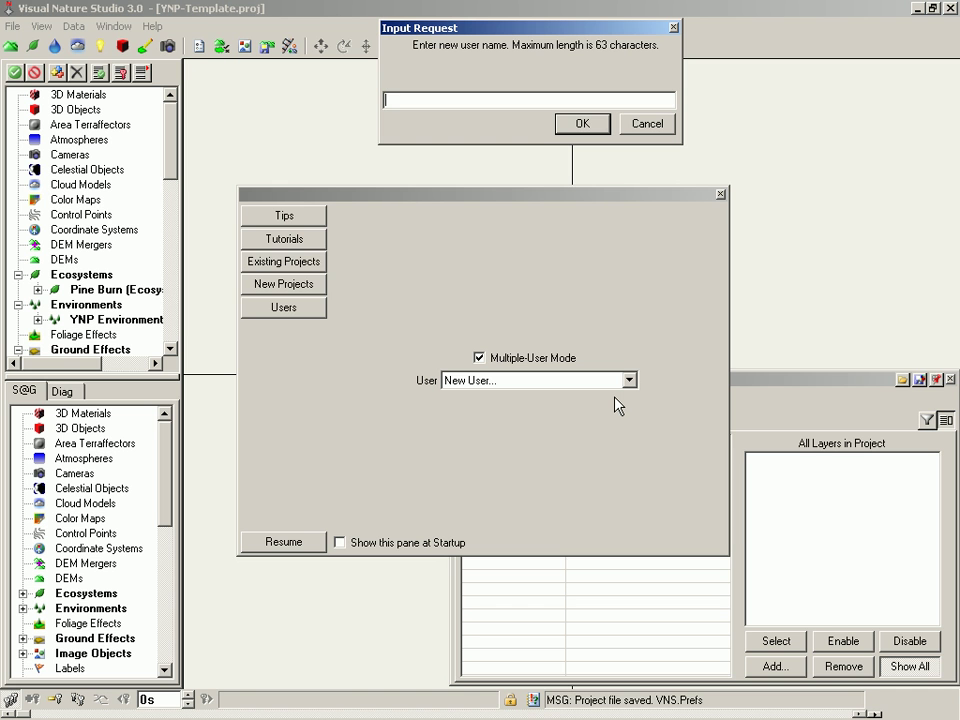
pyautogui.write('YNP Template')
pyautogui.press('Return')
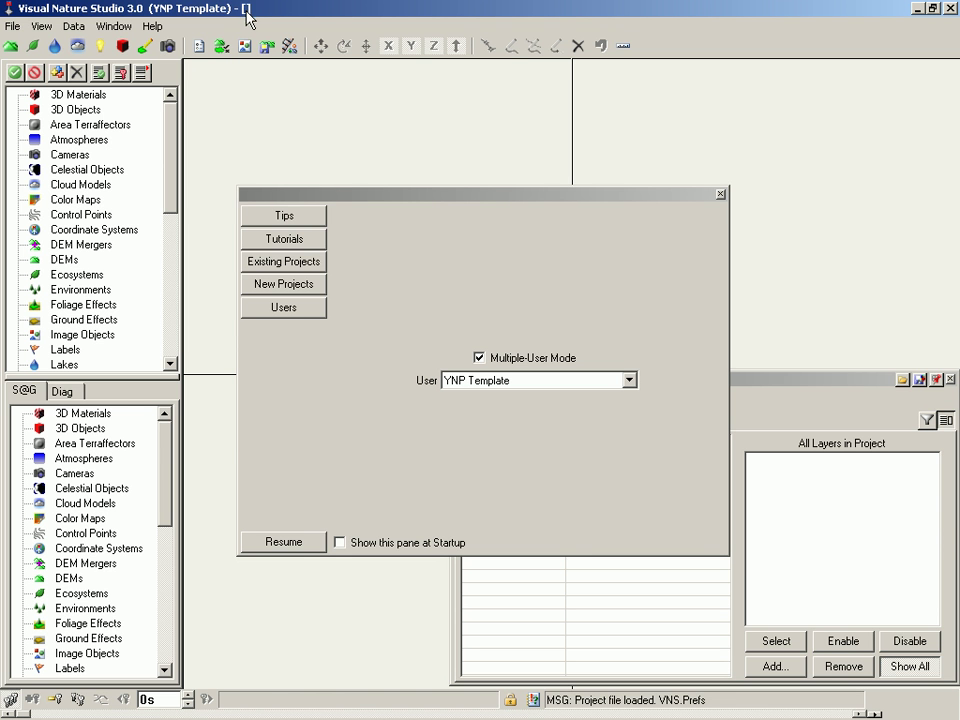
# Load the existing project YNP-Template.proj under the YNP Template user and save it
pyautogui.click(299, 265)
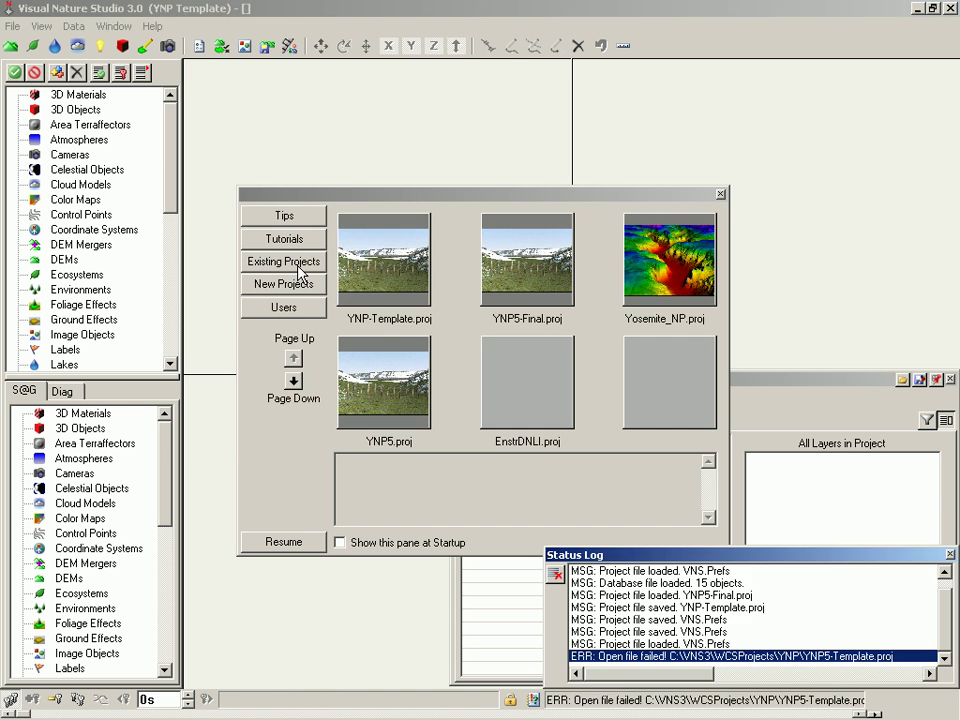
pyautogui.doubleClick(377, 273)
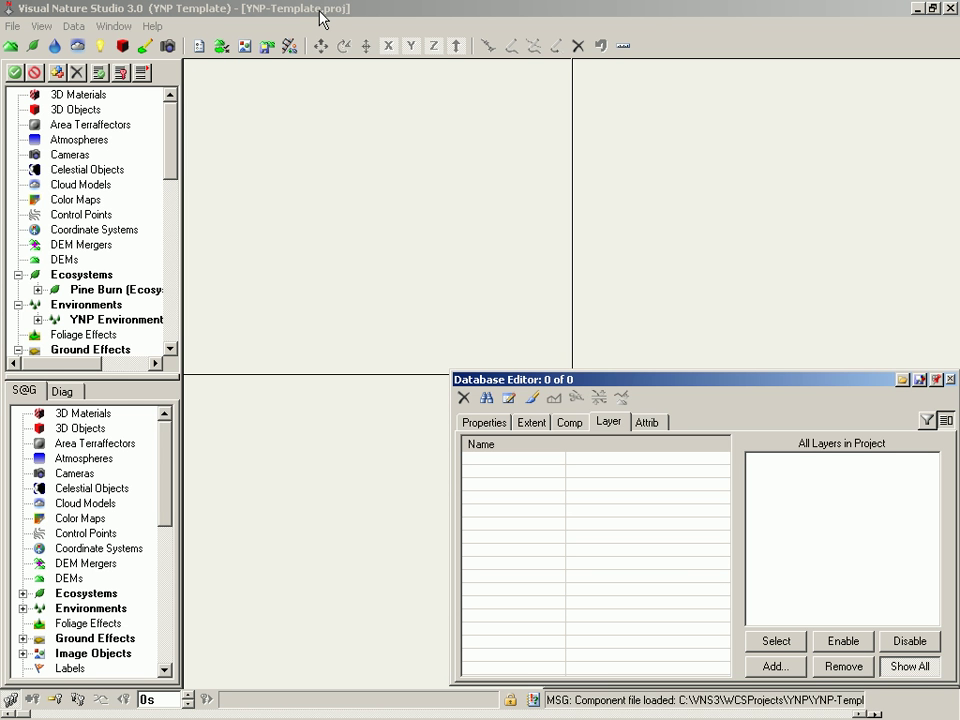
pyautogui.hotkey('ctrl', 's')
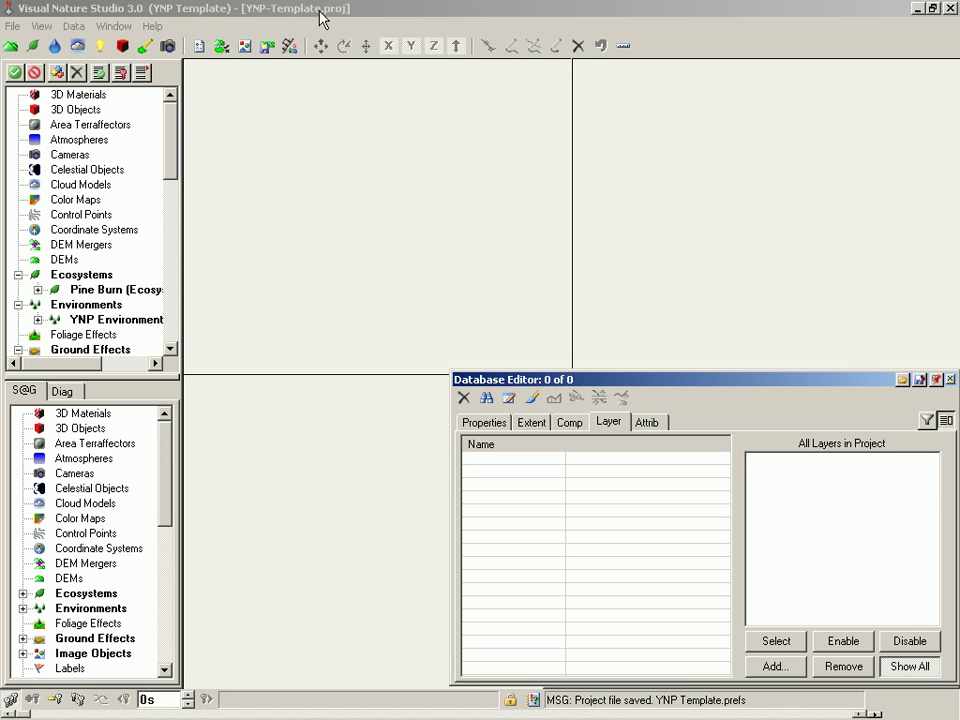
# Turn off Multiple-User Mode in the user selection and close the dialog
pyautogui.click(12, 27)
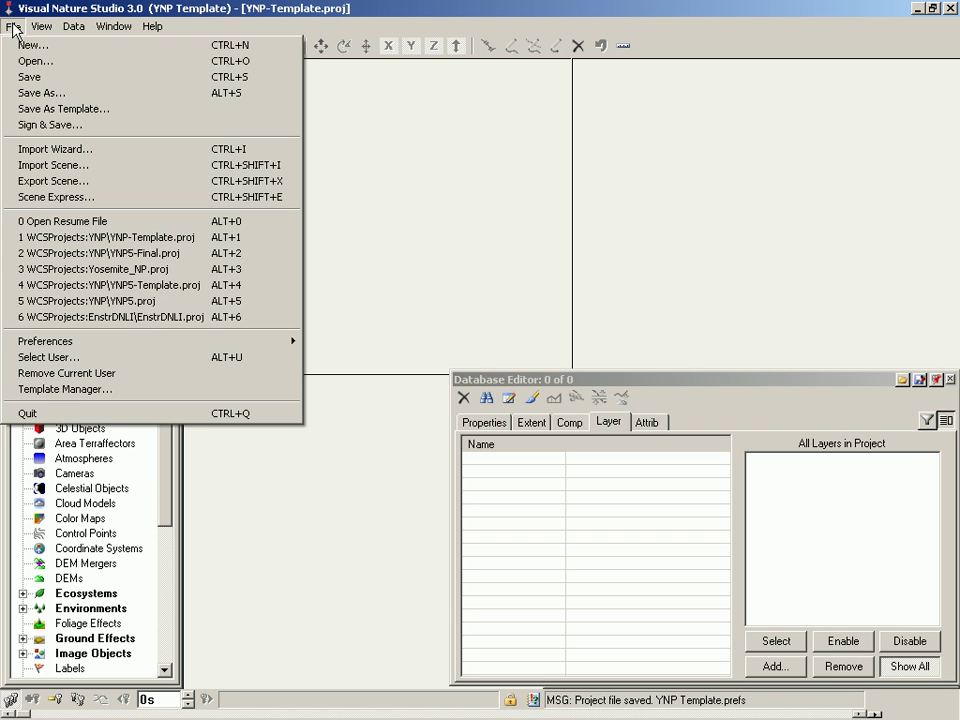
pyautogui.click(62, 357)
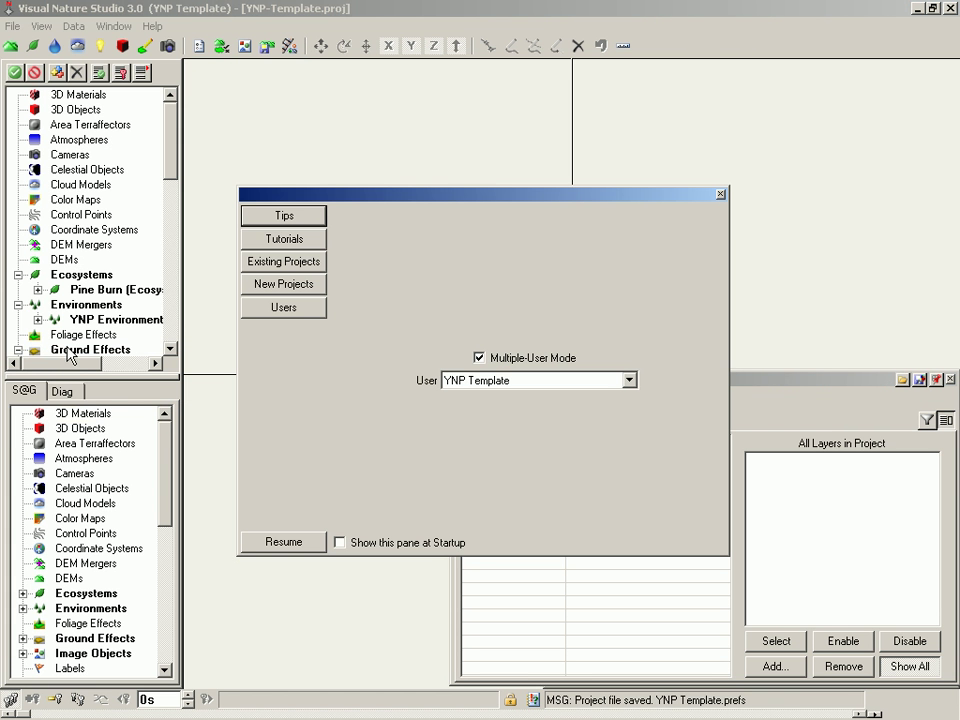
pyautogui.click(479, 358)
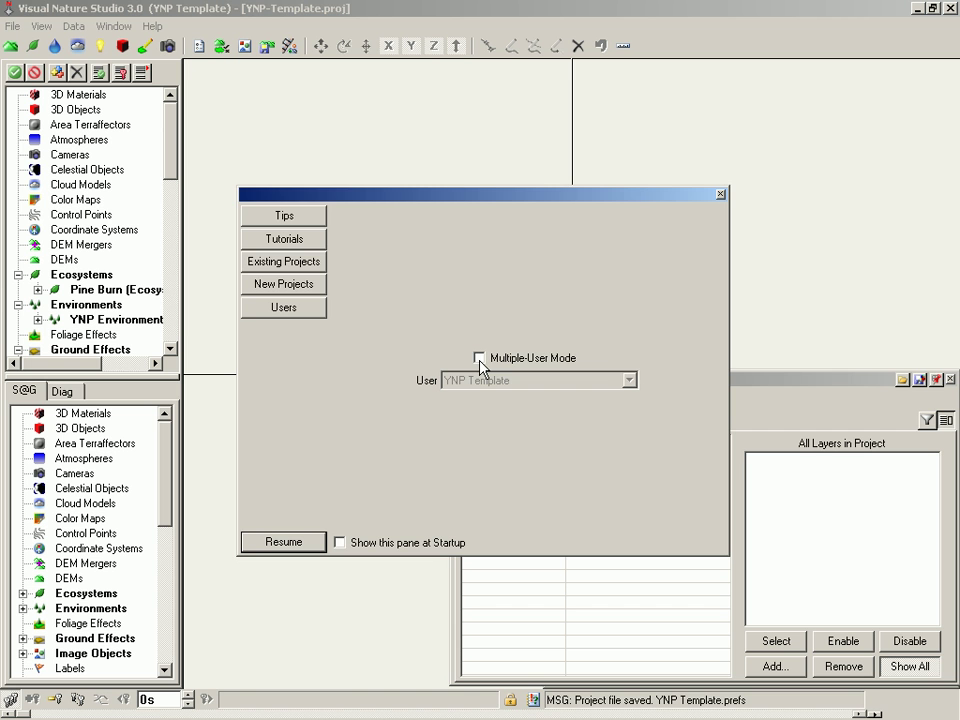
pyautogui.click(720, 194)
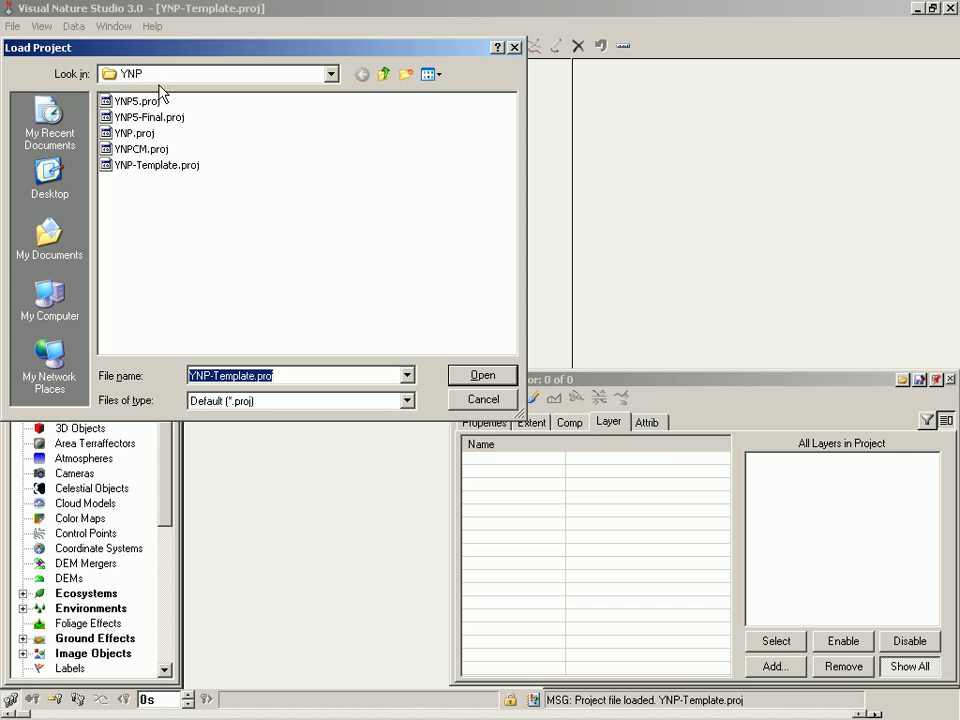
# Load the YNP5-Final.proj project from the YNP folder
pyautogui.doubleClick(114, 118)
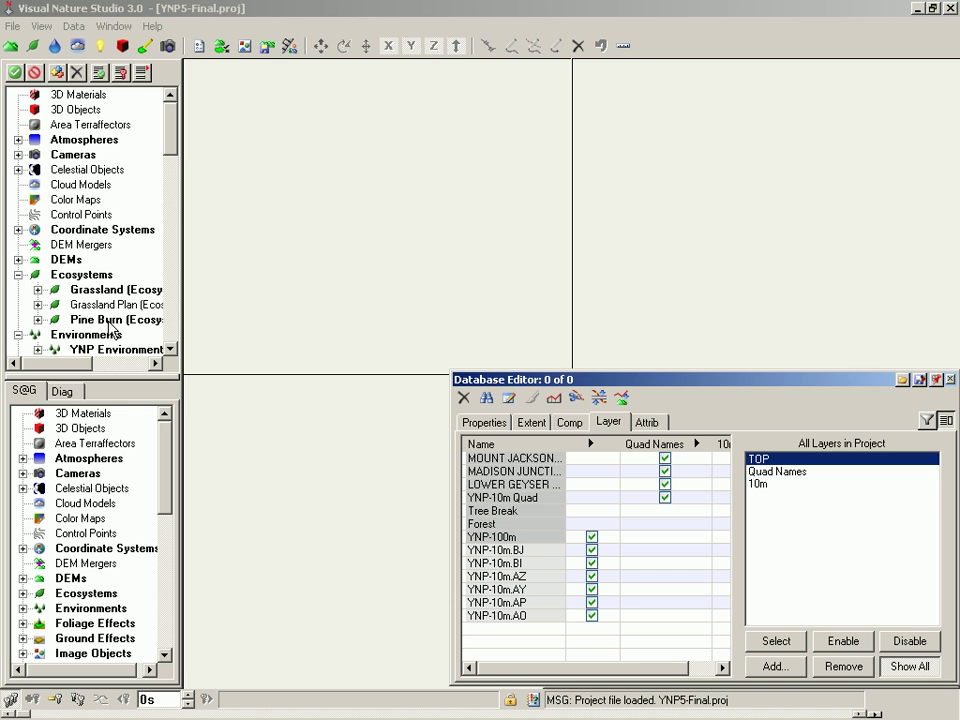
# Enable Multiple-User Mode, select the YNP Template user and resume that user's project
pyautogui.click(12, 27)
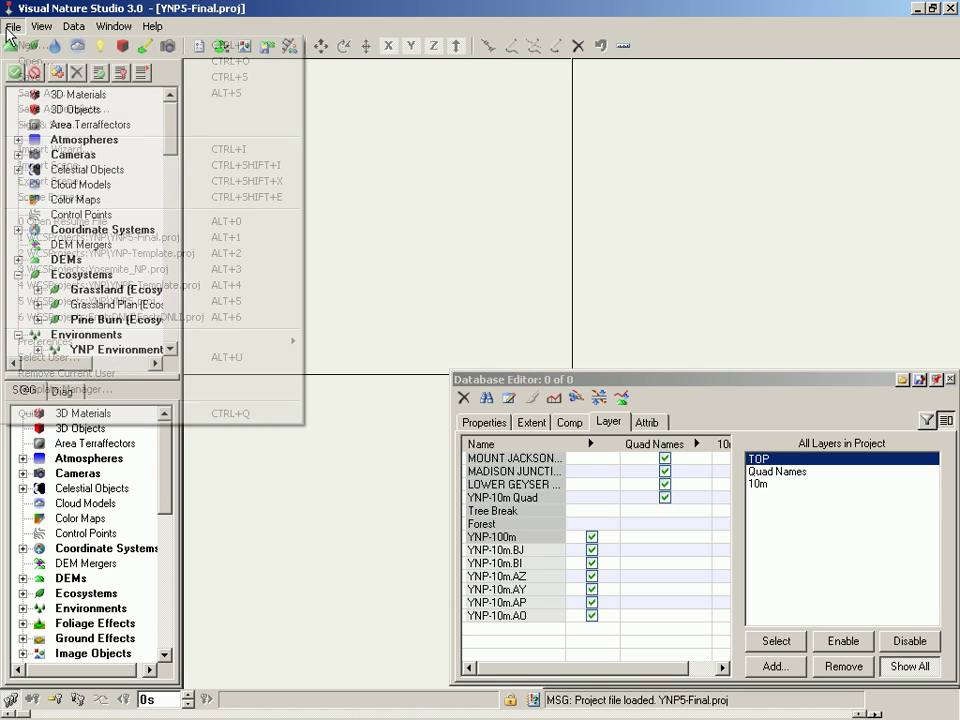
pyautogui.click(60, 357)
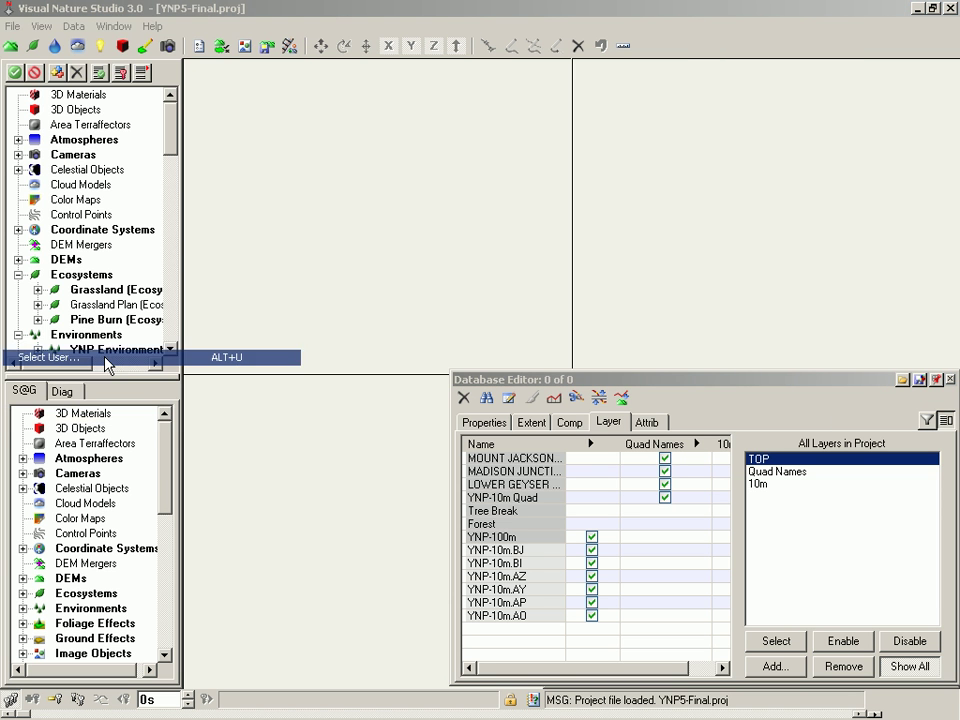
pyautogui.click(480, 359)
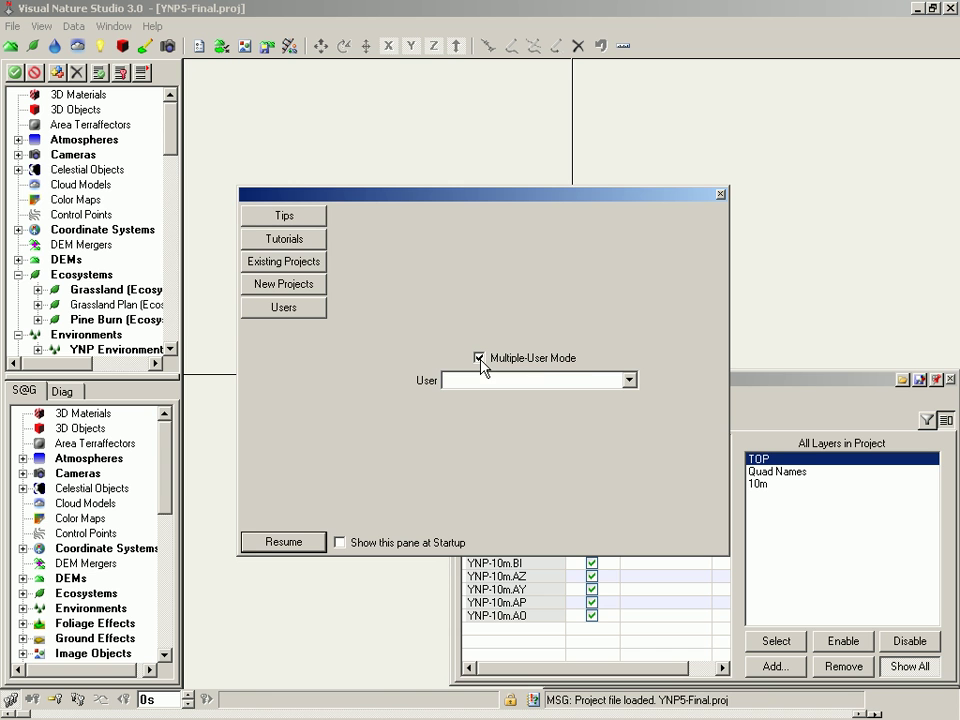
pyautogui.click(629, 380)
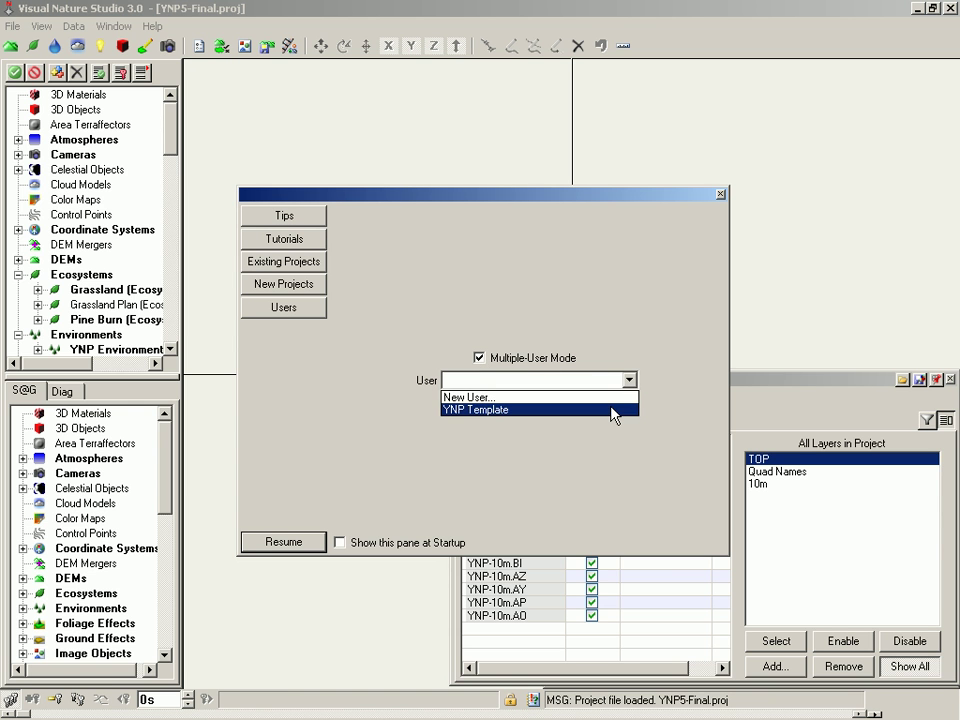
pyautogui.click(613, 409)
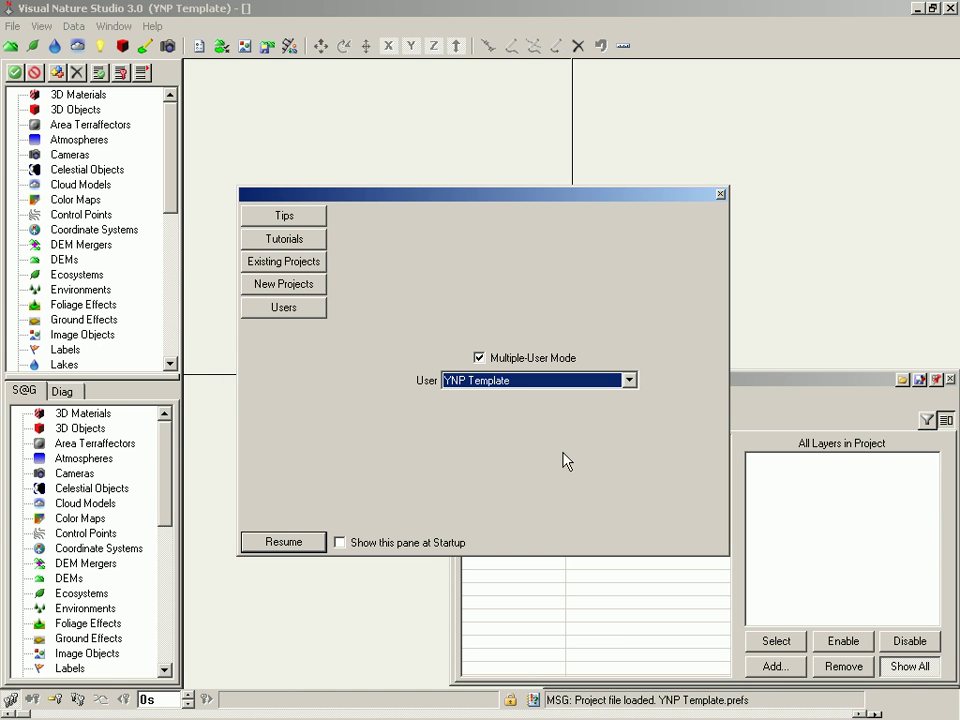
pyautogui.click(291, 546)
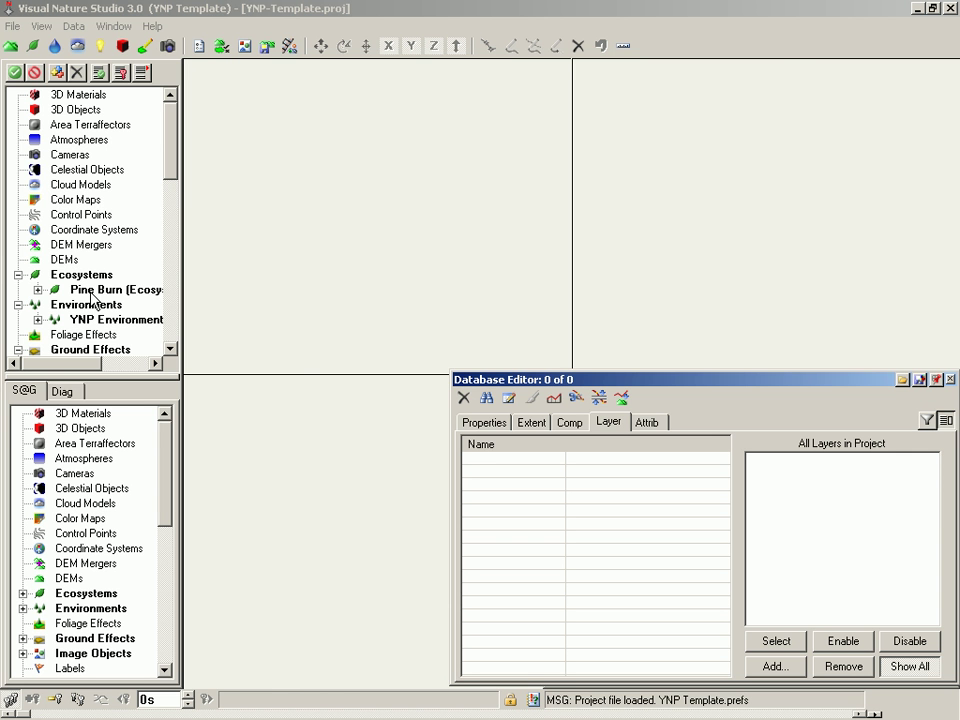
# Turn Multiple-User Mode back off in the user selection and close the dialog
pyautogui.click(11, 25)
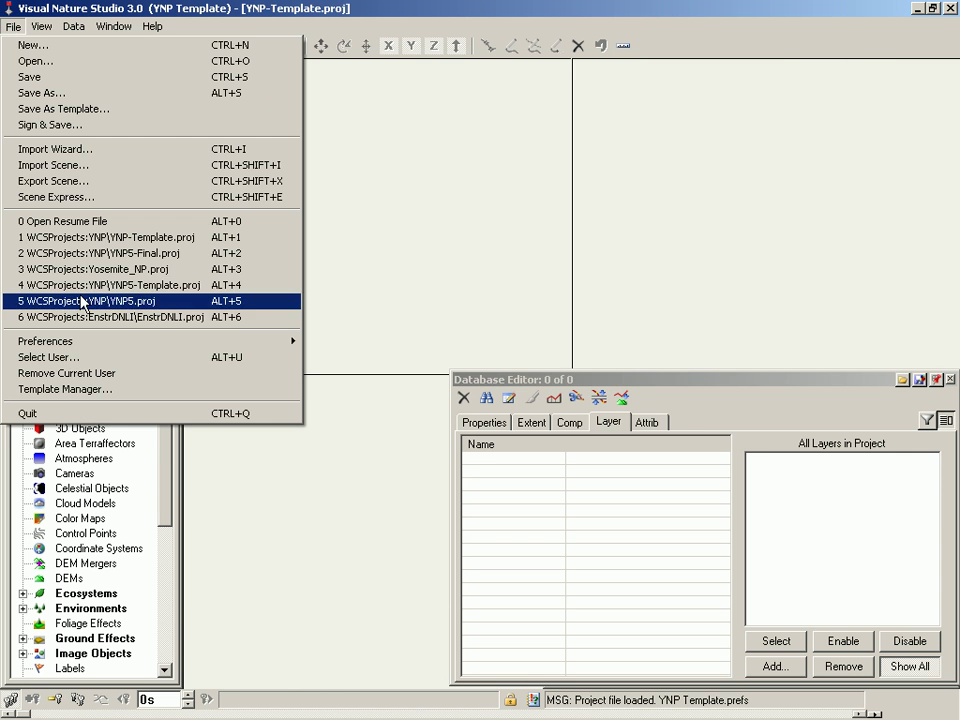
pyautogui.click(100, 358)
pyautogui.click(520, 360)
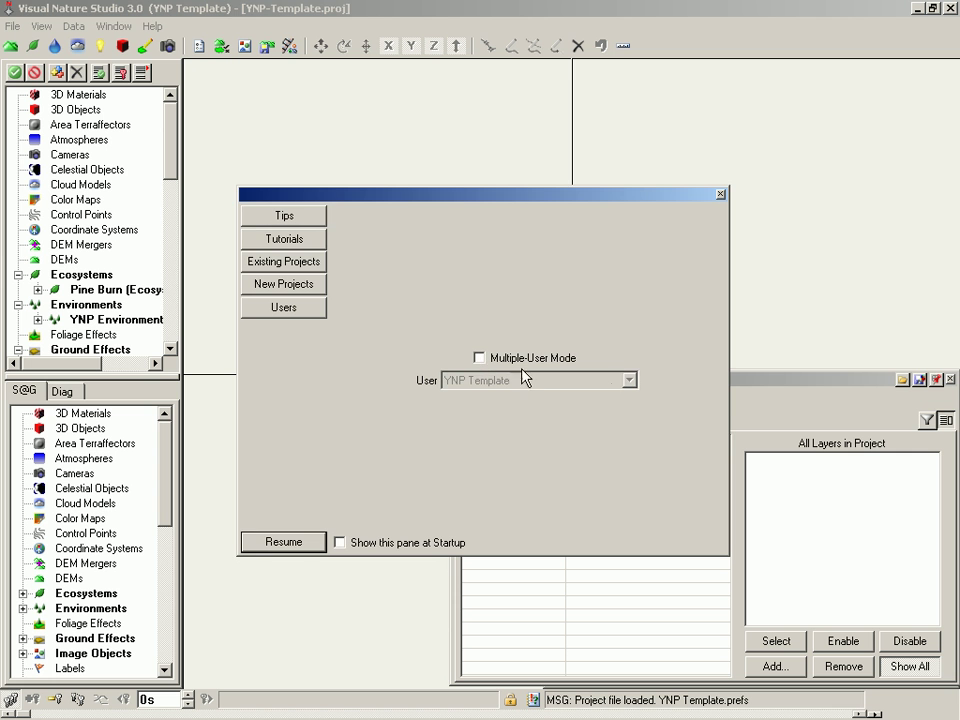
pyautogui.click(721, 194)
# Open the original YNP5-Final.proj project again in single-user mode
pyautogui.click(13, 25)
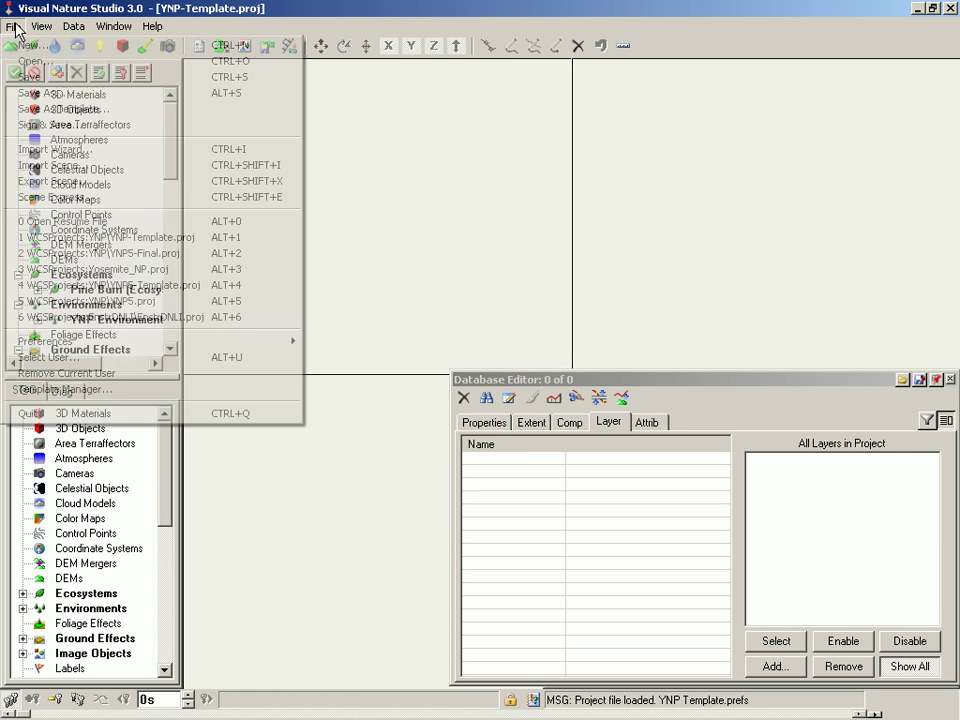
pyautogui.click(38, 62)
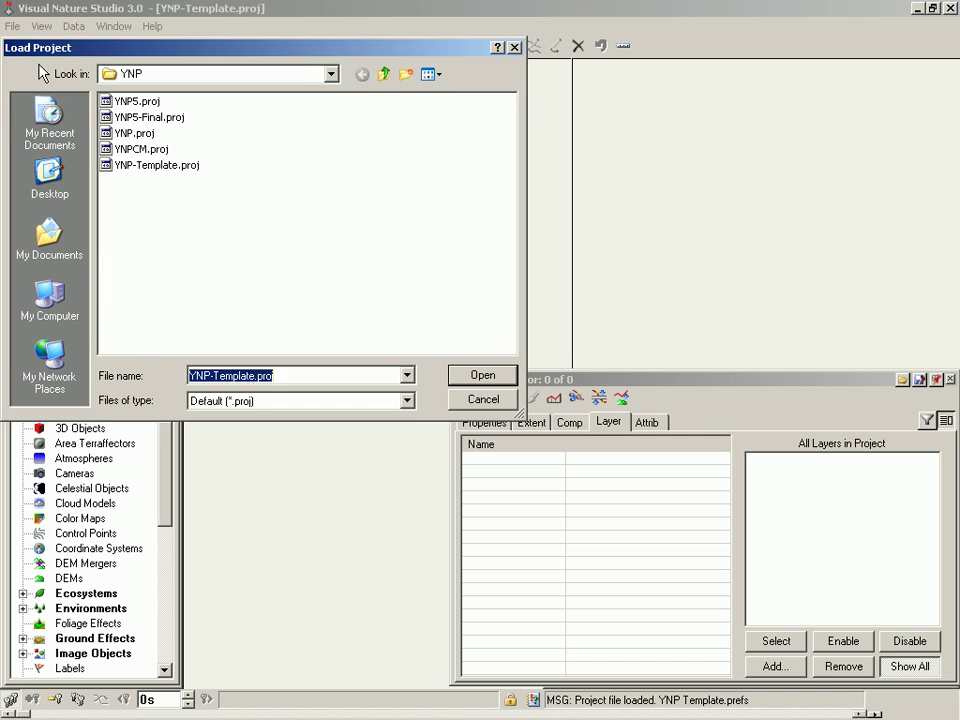
pyautogui.doubleClick(140, 117)
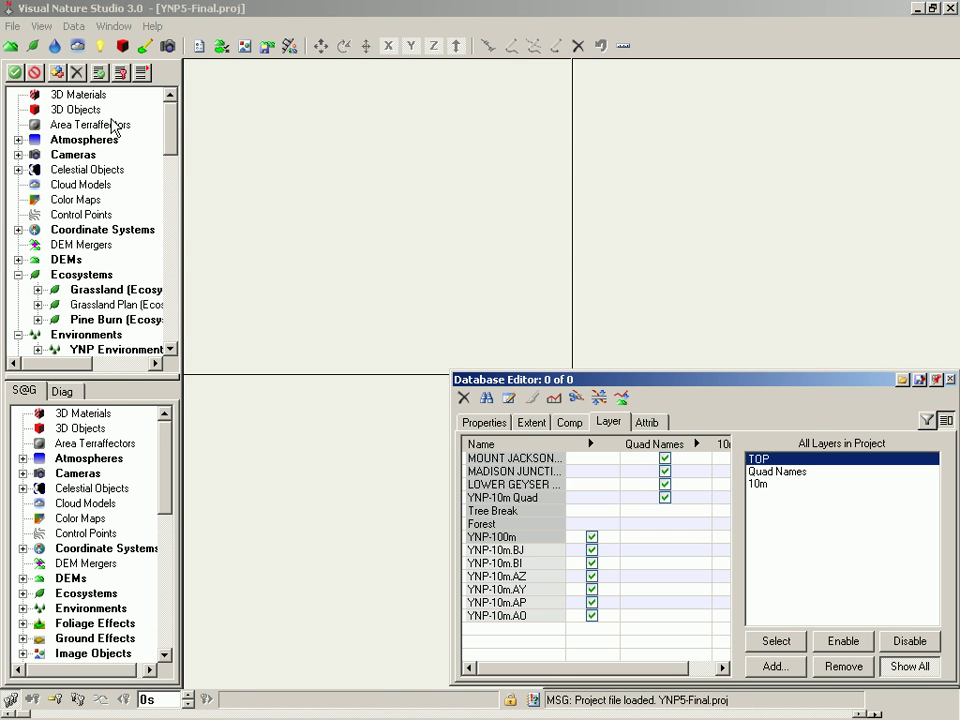